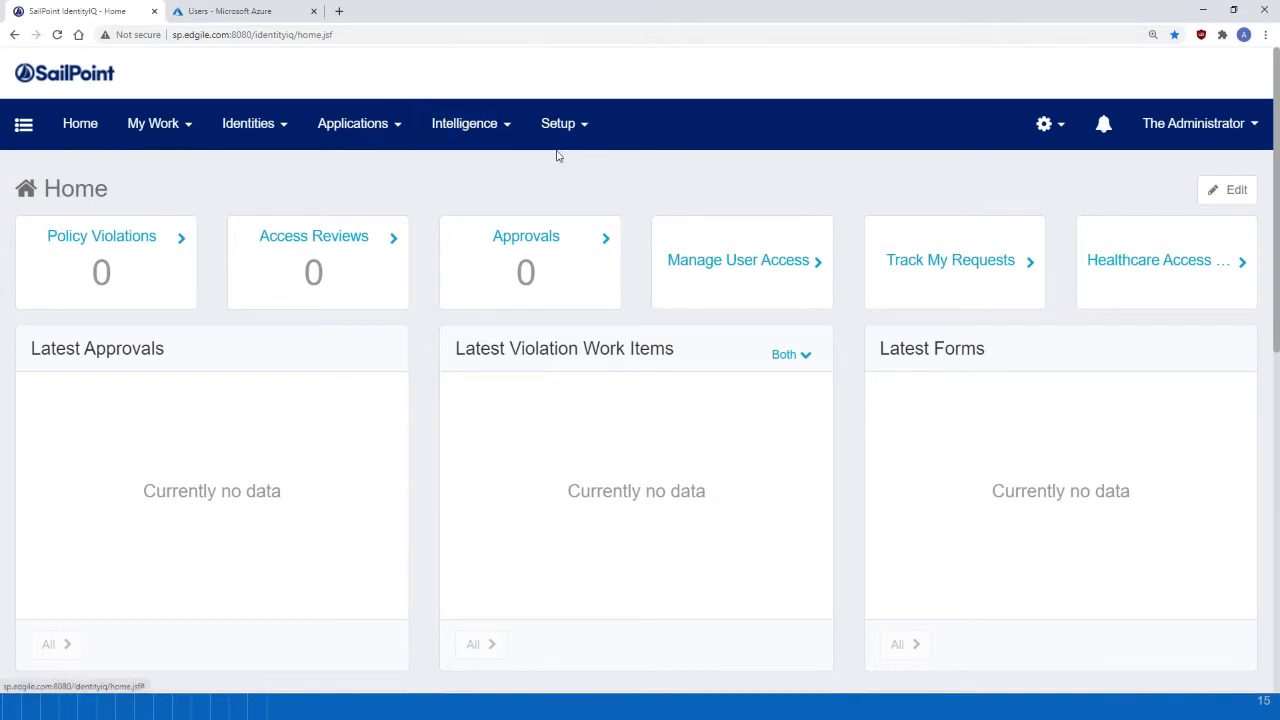
Zoom the Azure all-users list to 125%, then return to the IdentityIQ Home dashboard.
{"action": "left_click", "coordinate": [263, 20]}
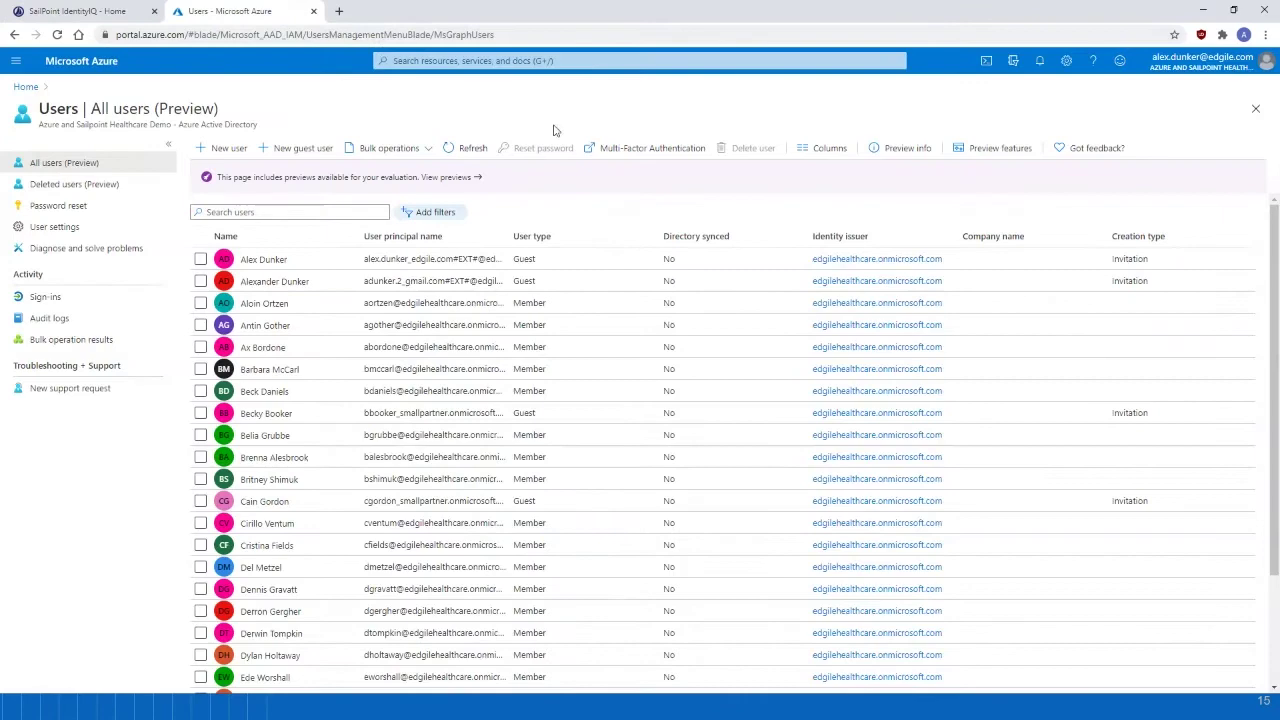
{"action": "key", "text": "ctrl+plus"}
{"action": "key", "text": "ctrl+plus"}
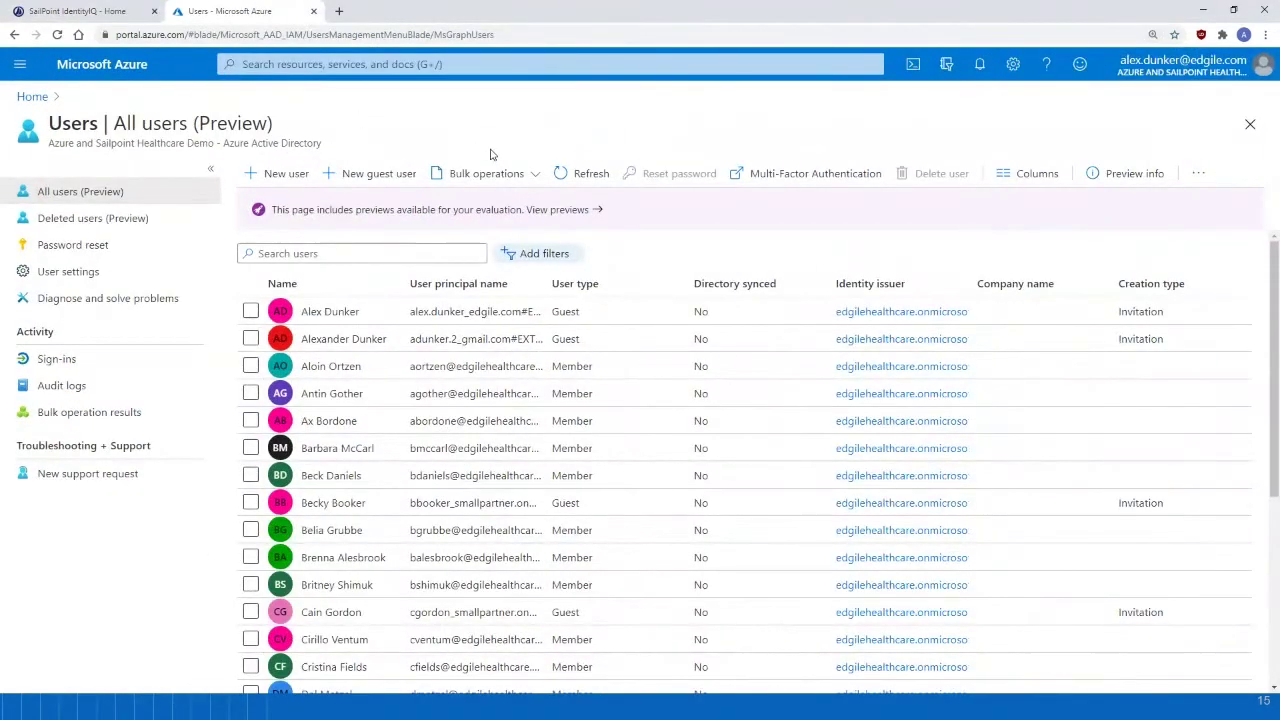
{"action": "left_click", "coordinate": [115, 18]}
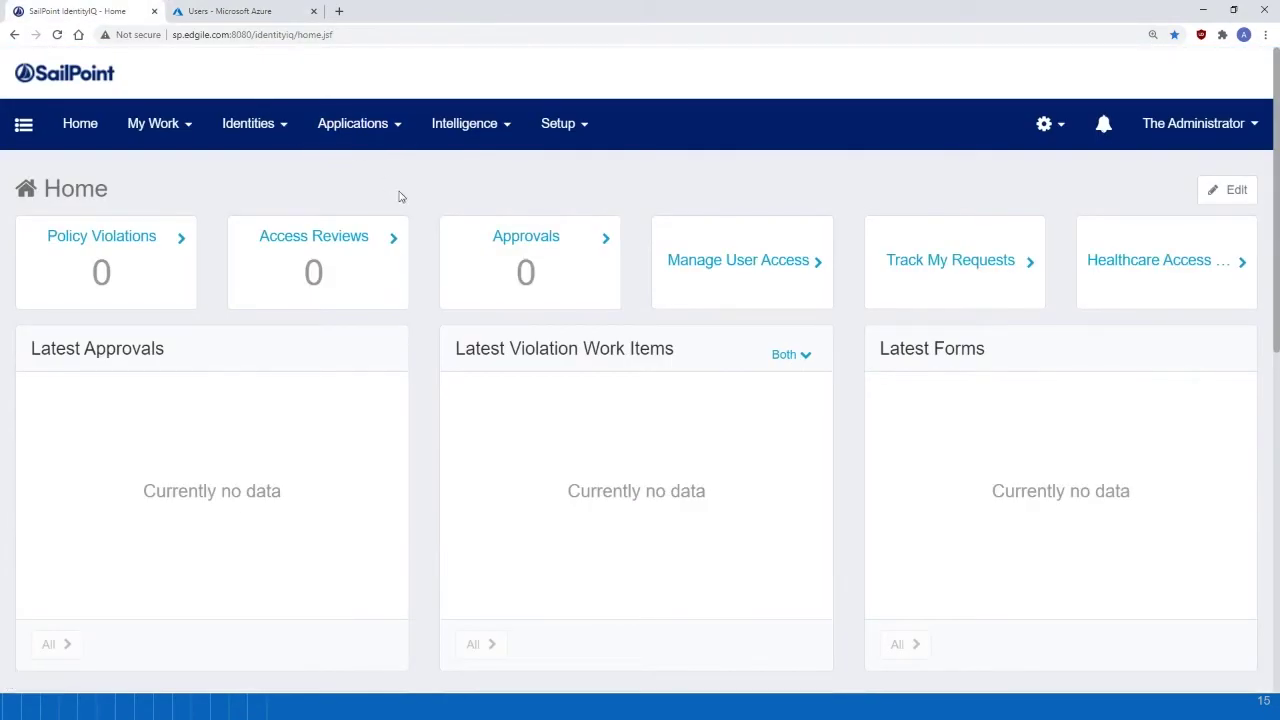
Start a new External Identity Invitation from the Manage Identity menu.
{"action": "left_click", "coordinate": [23, 123]}
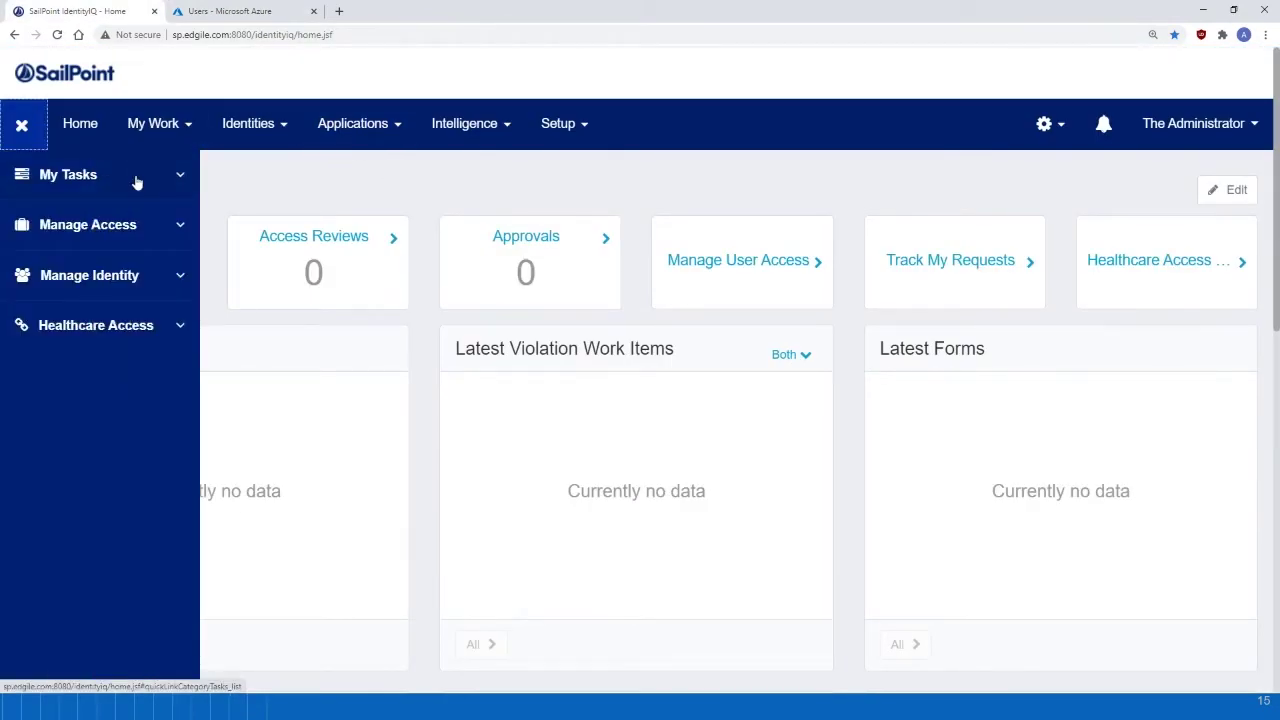
{"action": "left_click", "coordinate": [157, 285]}
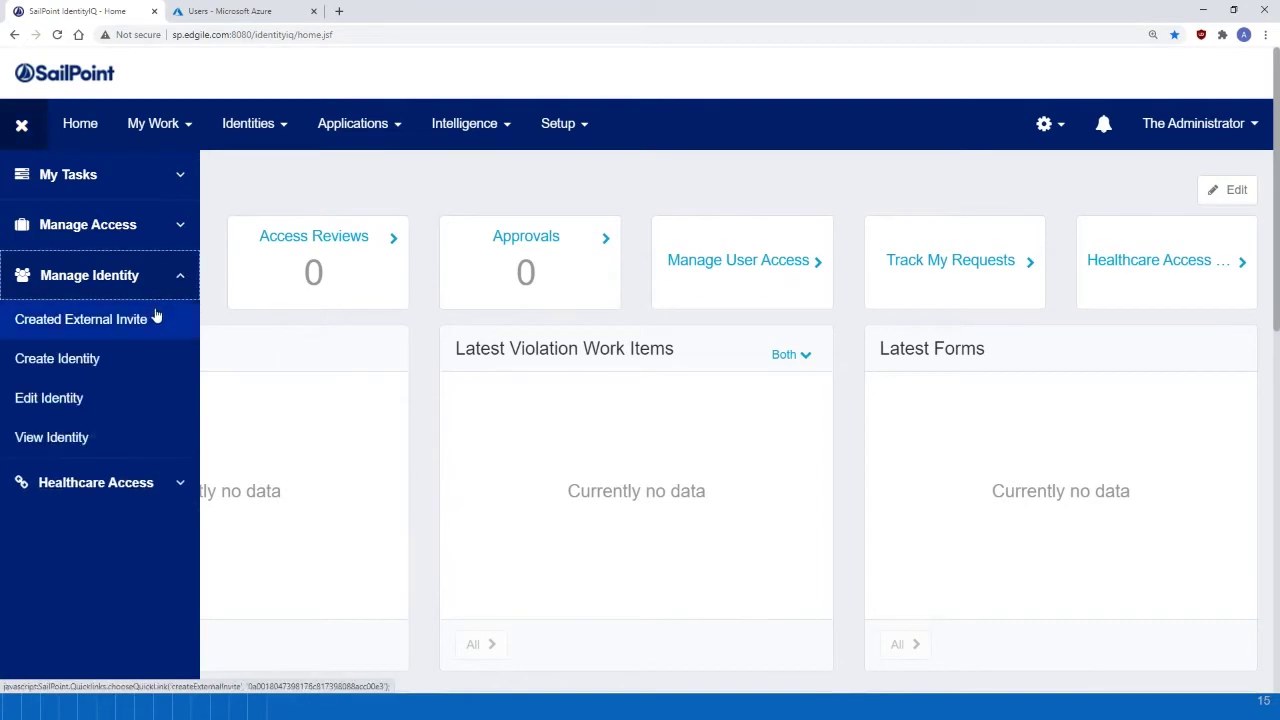
{"action": "left_click", "coordinate": [152, 325]}
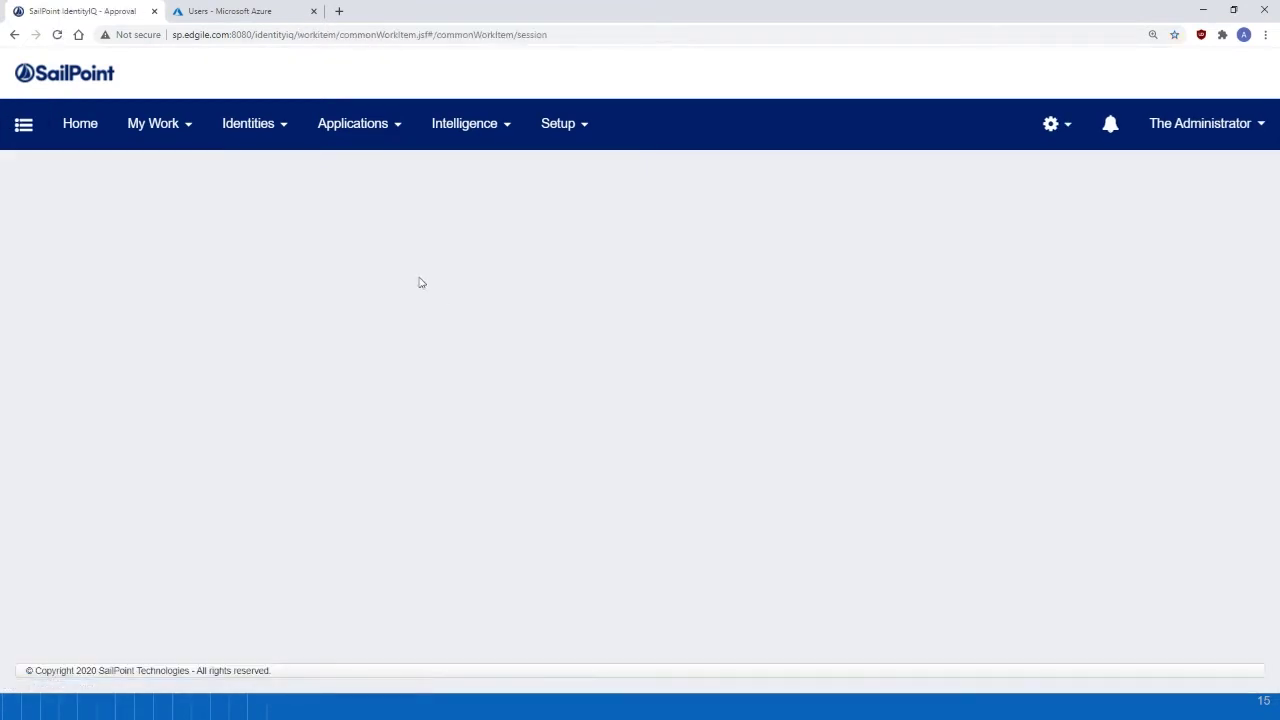
{"action": "scroll", "coordinate": [843, 249], "scroll_direction": "down", "scroll_amount": 1}
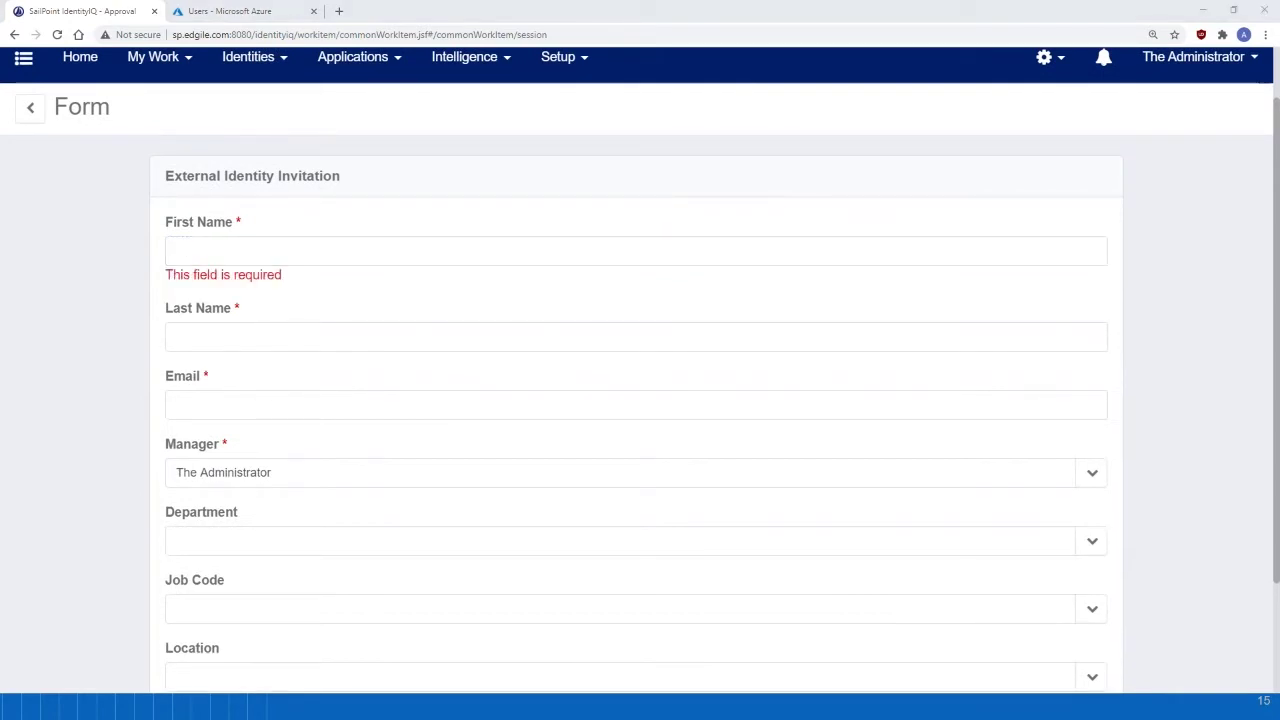
Enter the invitee's first name, last name and e-mail address.
{"action": "left_click", "coordinate": [337, 249]}
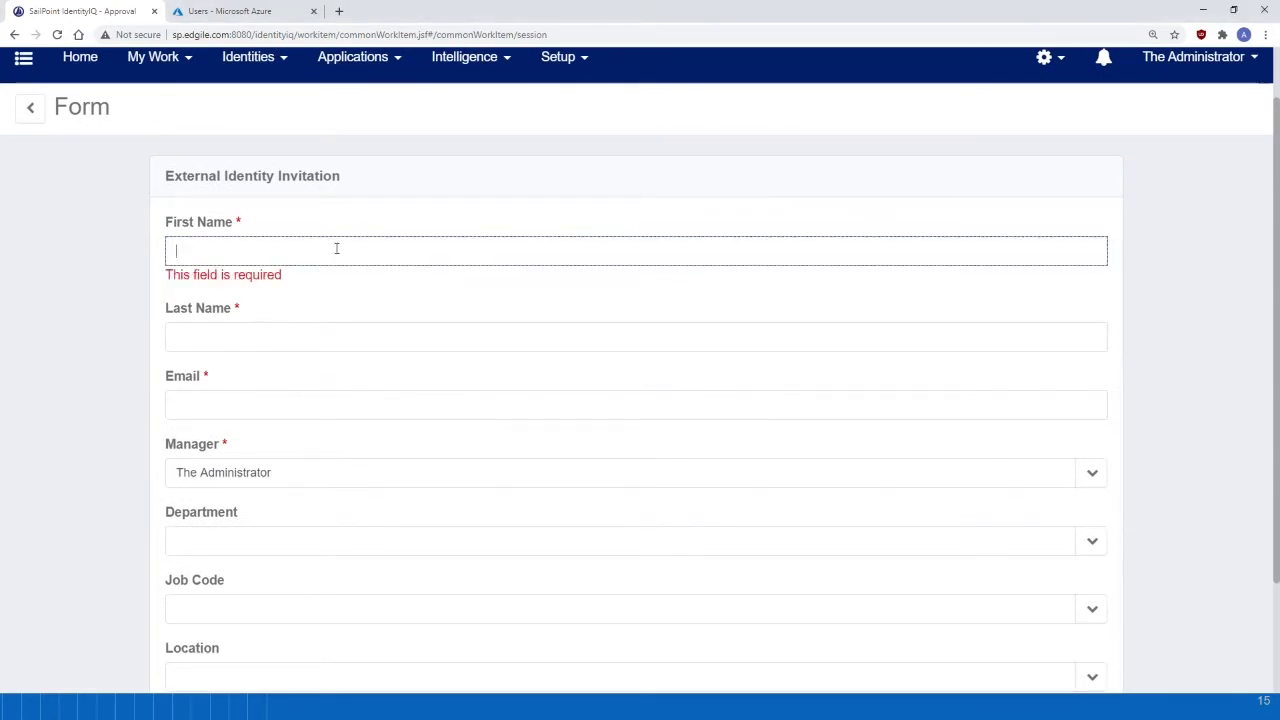
{"action": "key", "text": "Tab"}
{"action": "type", "text": "Mcgee"}
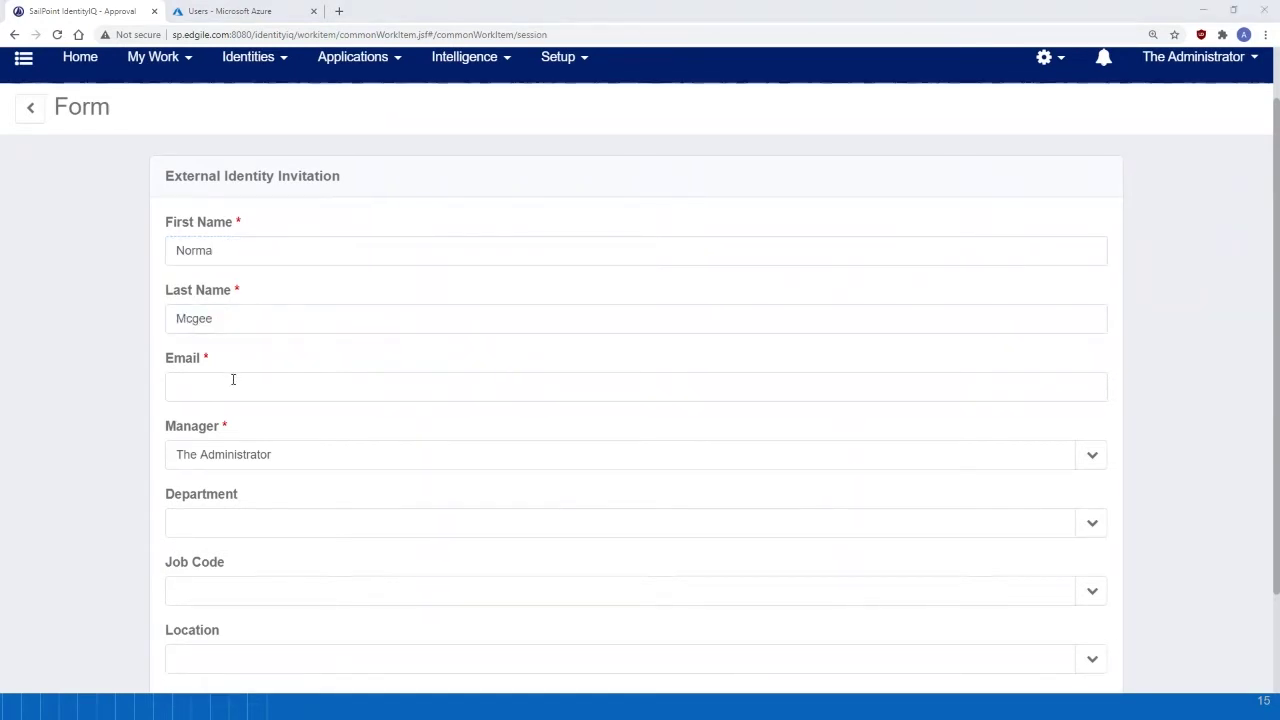
{"action": "left_click", "coordinate": [354, 369]}
{"action": "key", "text": "ctrl+v"}
{"action": "scroll", "coordinate": [376, 359], "scroll_direction": "down", "scroll_amount": 1}
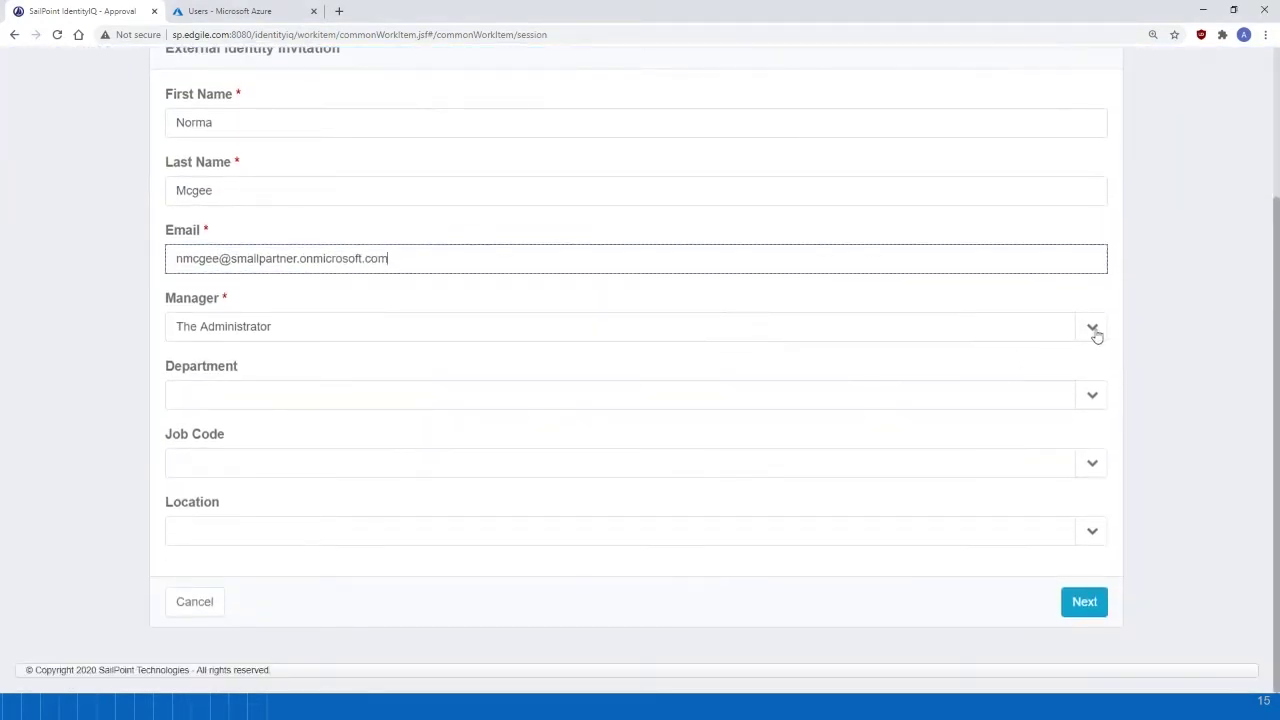
Choose the invitee's manager, job code 007 and location H2, then confirm the invitation.
{"action": "left_click", "coordinate": [1092, 327]}
{"action": "left_click", "coordinate": [362, 515]}
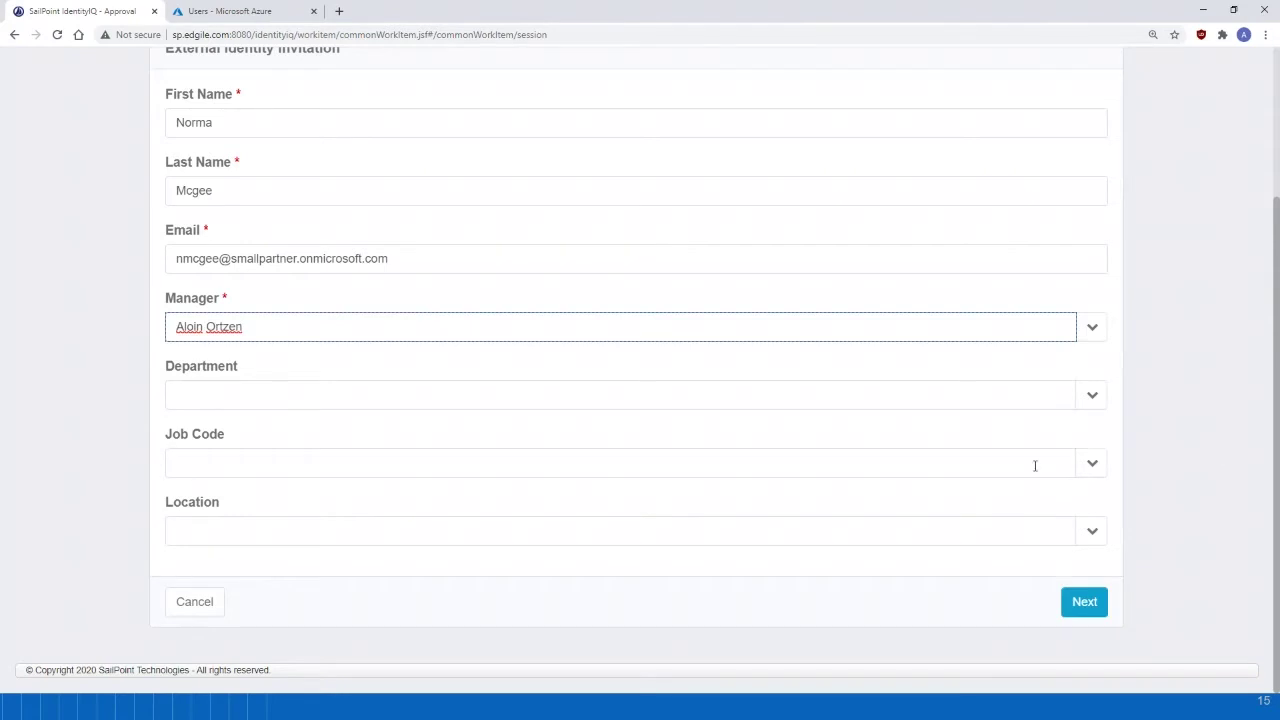
{"action": "left_click", "coordinate": [1092, 465]}
{"action": "scroll", "coordinate": [494, 556], "scroll_direction": "down", "scroll_amount": 1}
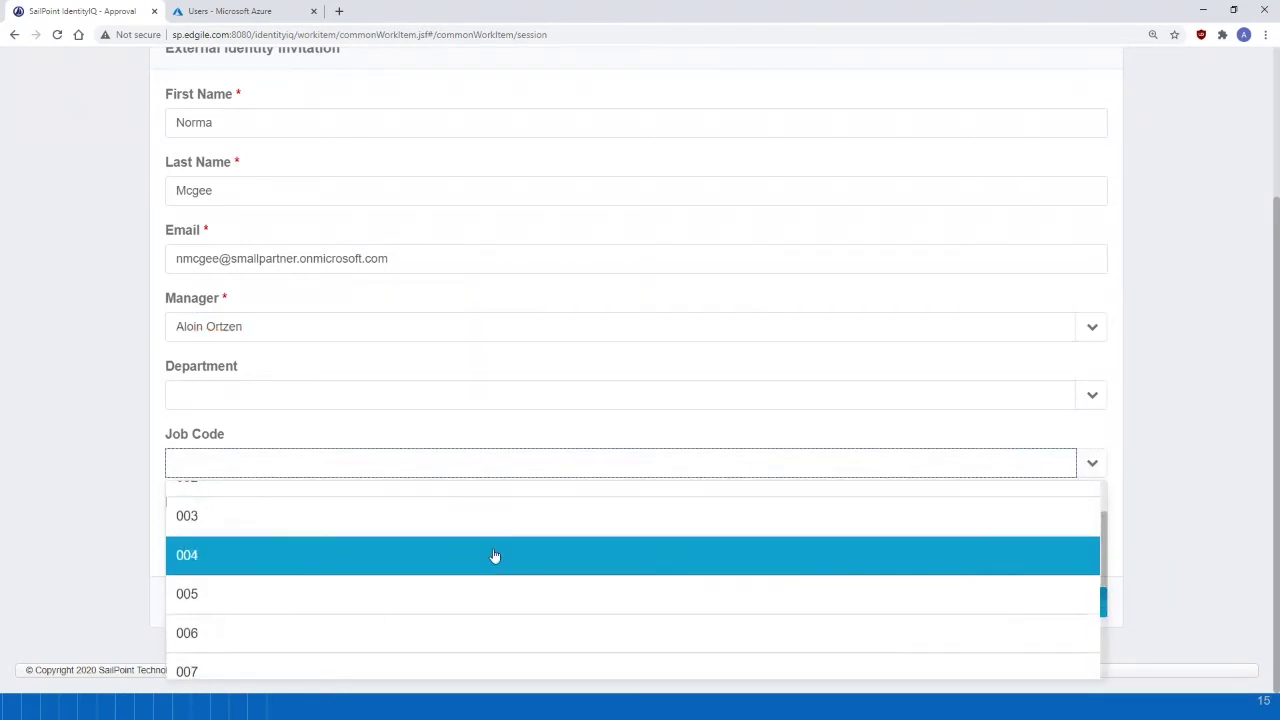
{"action": "scroll", "coordinate": [271, 623], "scroll_direction": "down", "scroll_amount": 1}
{"action": "left_click", "coordinate": [258, 609]}
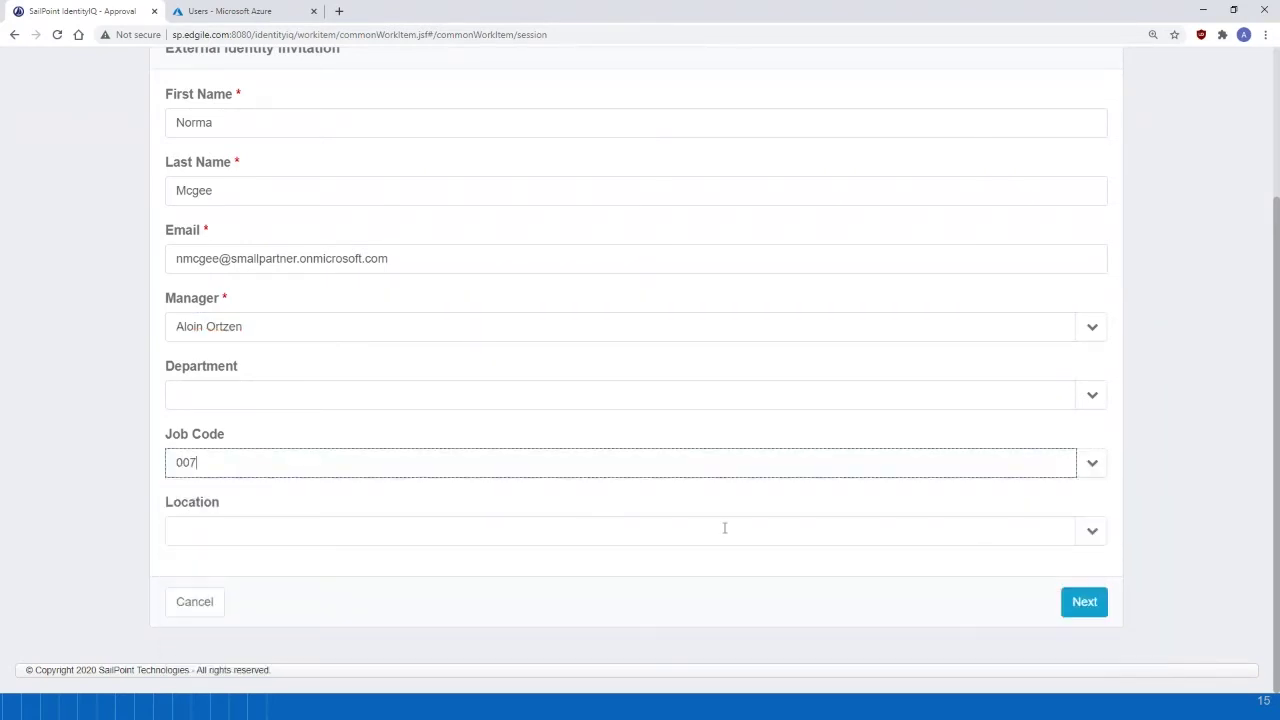
{"action": "left_click", "coordinate": [1088, 530]}
{"action": "left_click", "coordinate": [317, 460]}
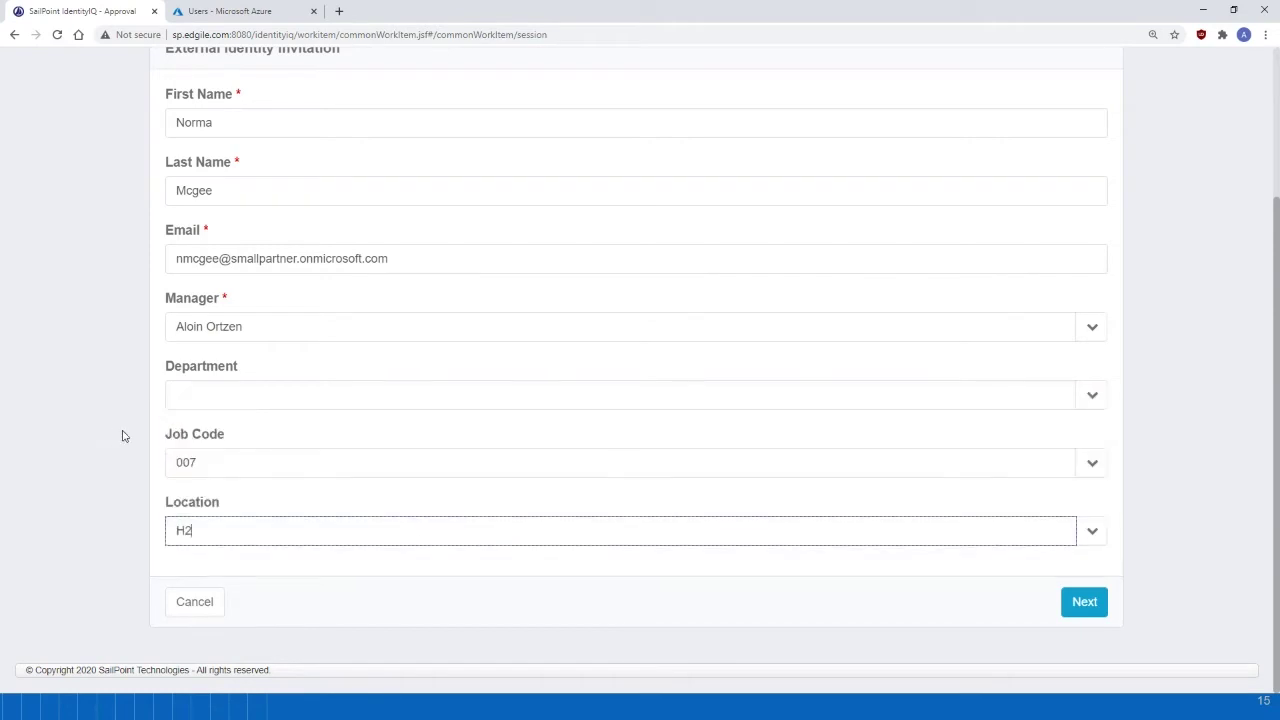
{"action": "left_click", "coordinate": [141, 437]}
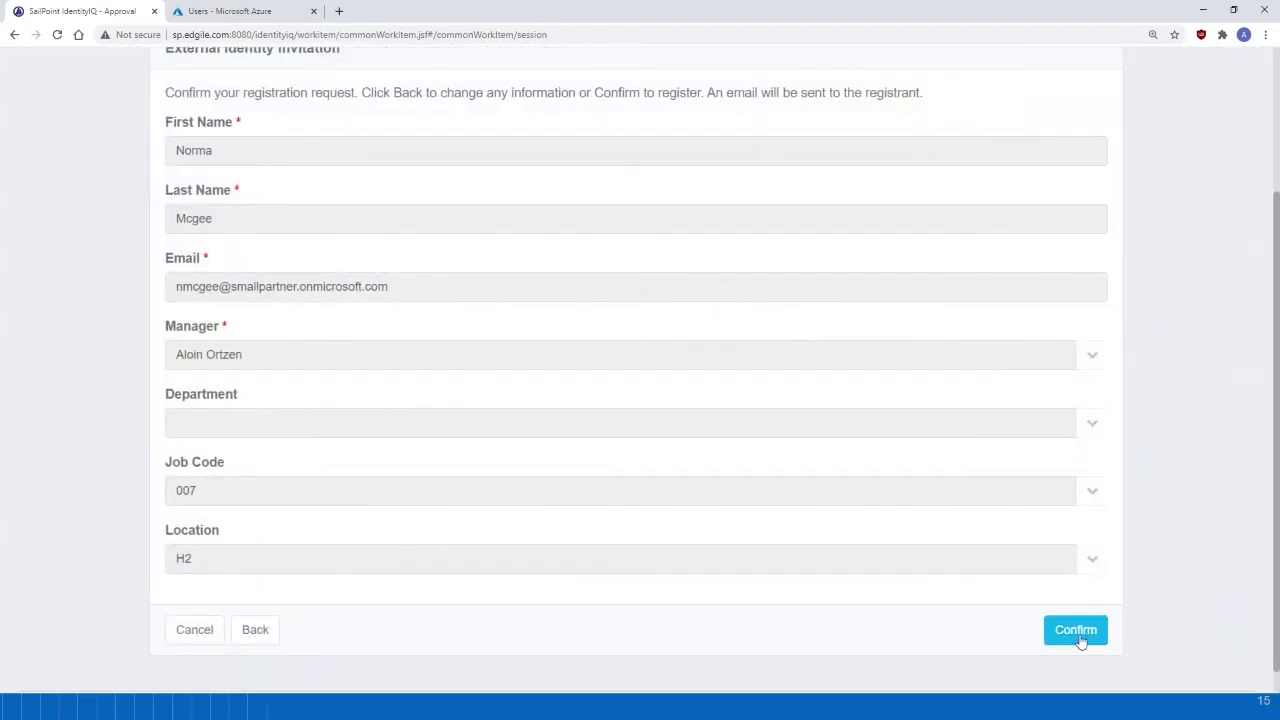
{"action": "left_click", "coordinate": [1079, 637]}
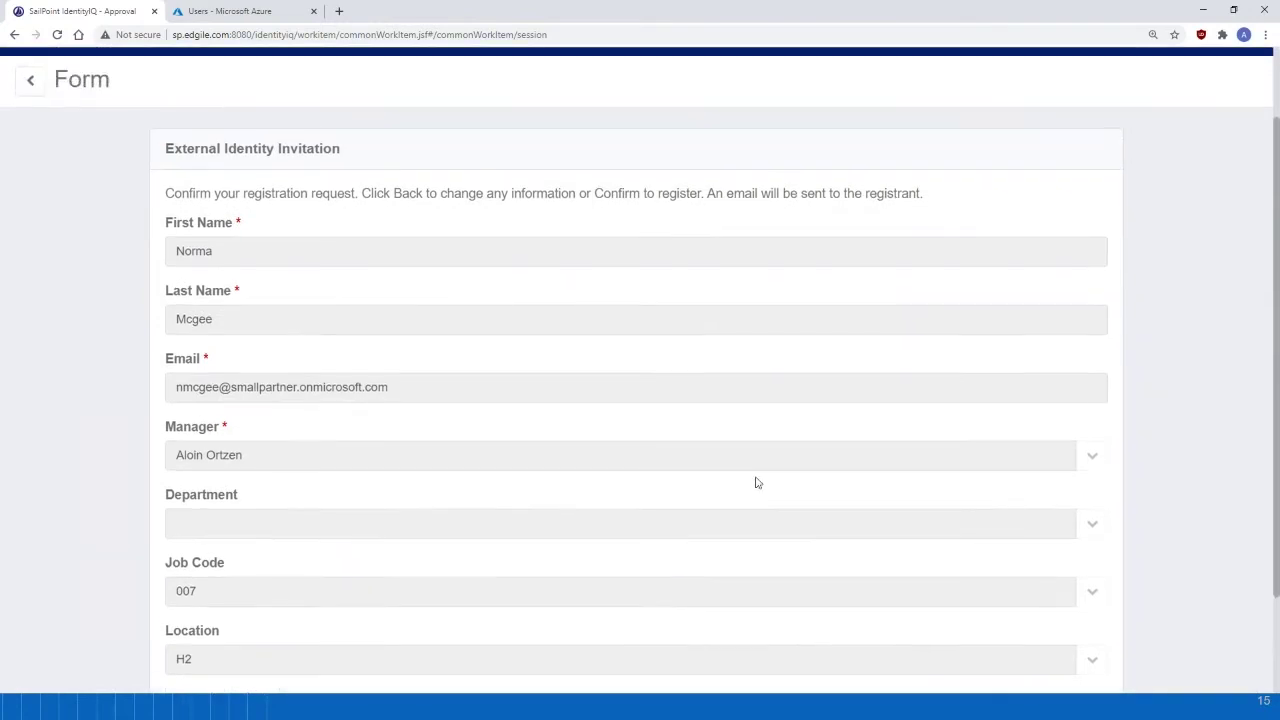
Open a private browser window and go to the Office portal.
{"action": "key", "text": "ctrl+shift+n"}
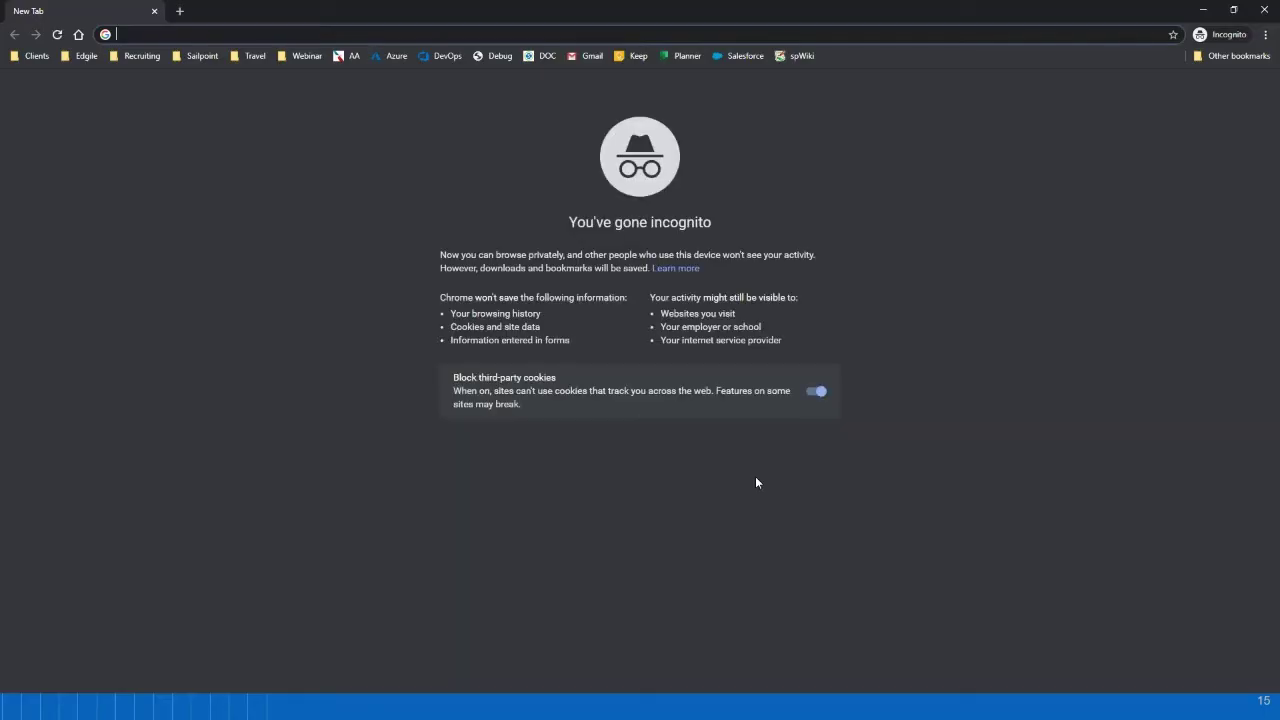
{"action": "type", "text": "portal.office.com"}
{"action": "key", "text": "Return"}
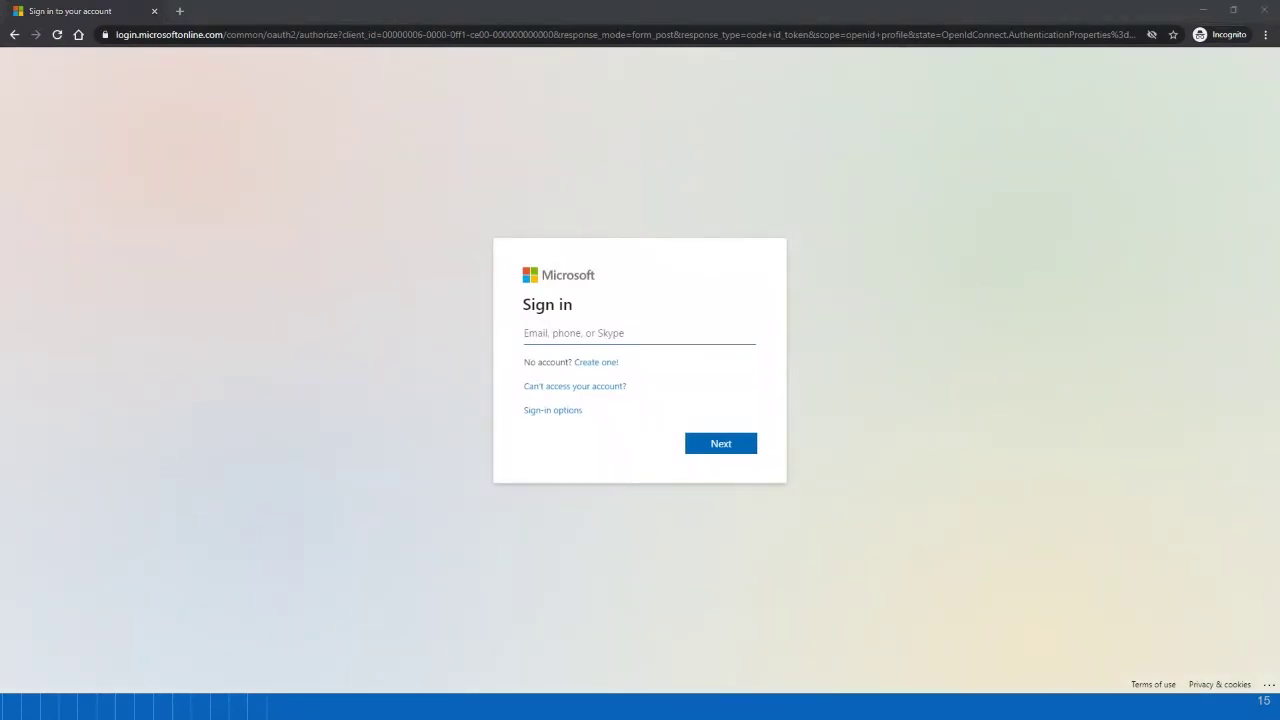
Sign in with the partner account's e-mail and password.
{"action": "left_click", "coordinate": [576, 354]}
{"action": "key", "text": "ctrl+v"}
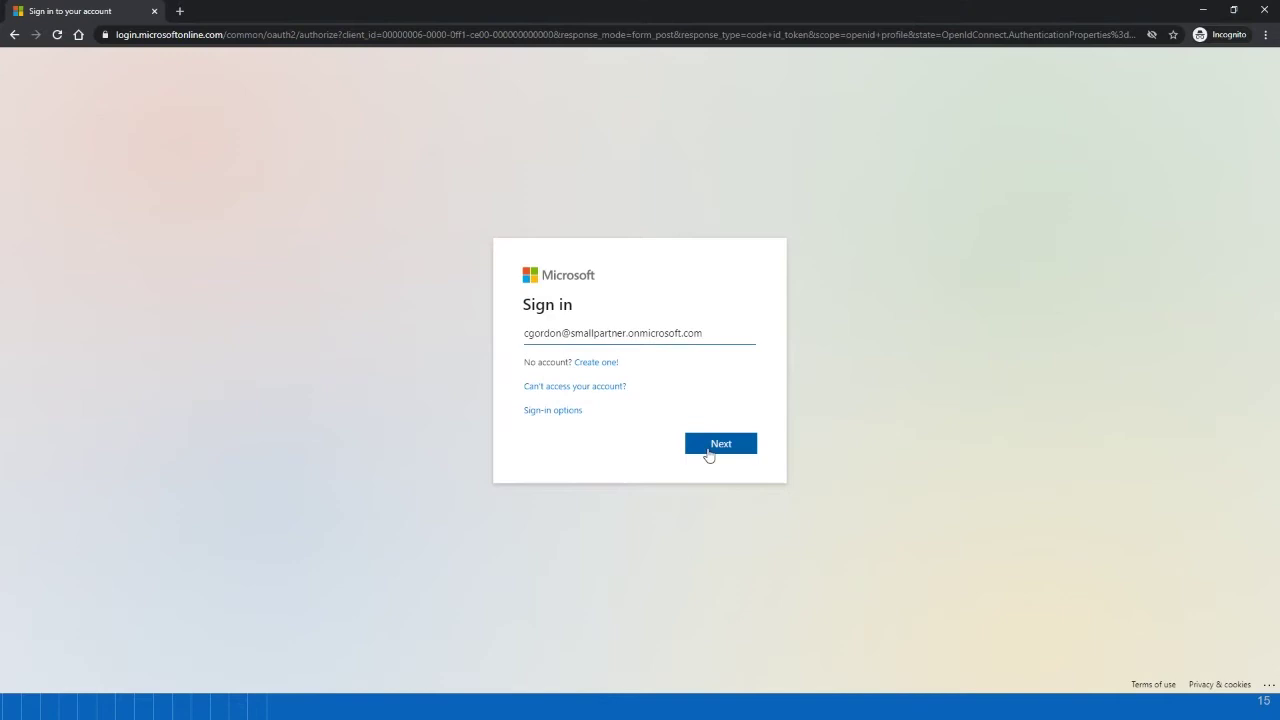
{"action": "left_click", "coordinate": [710, 452]}
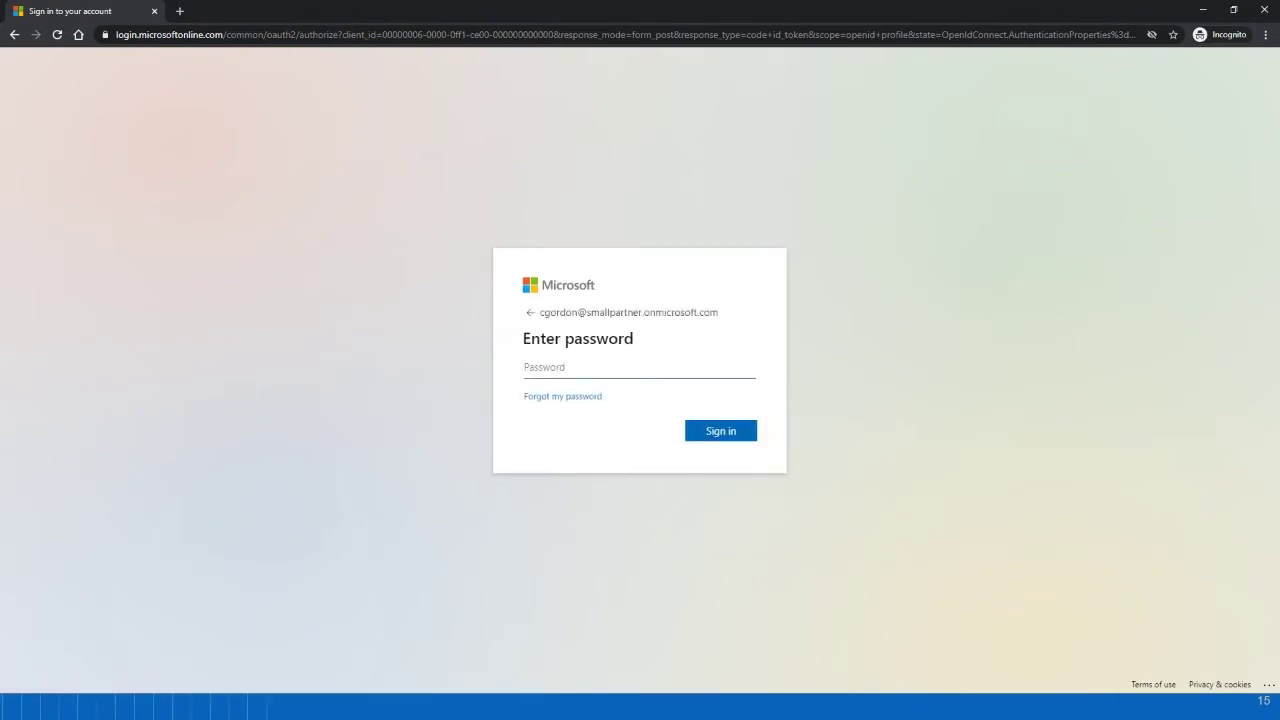
{"action": "left_click", "coordinate": [571, 366]}
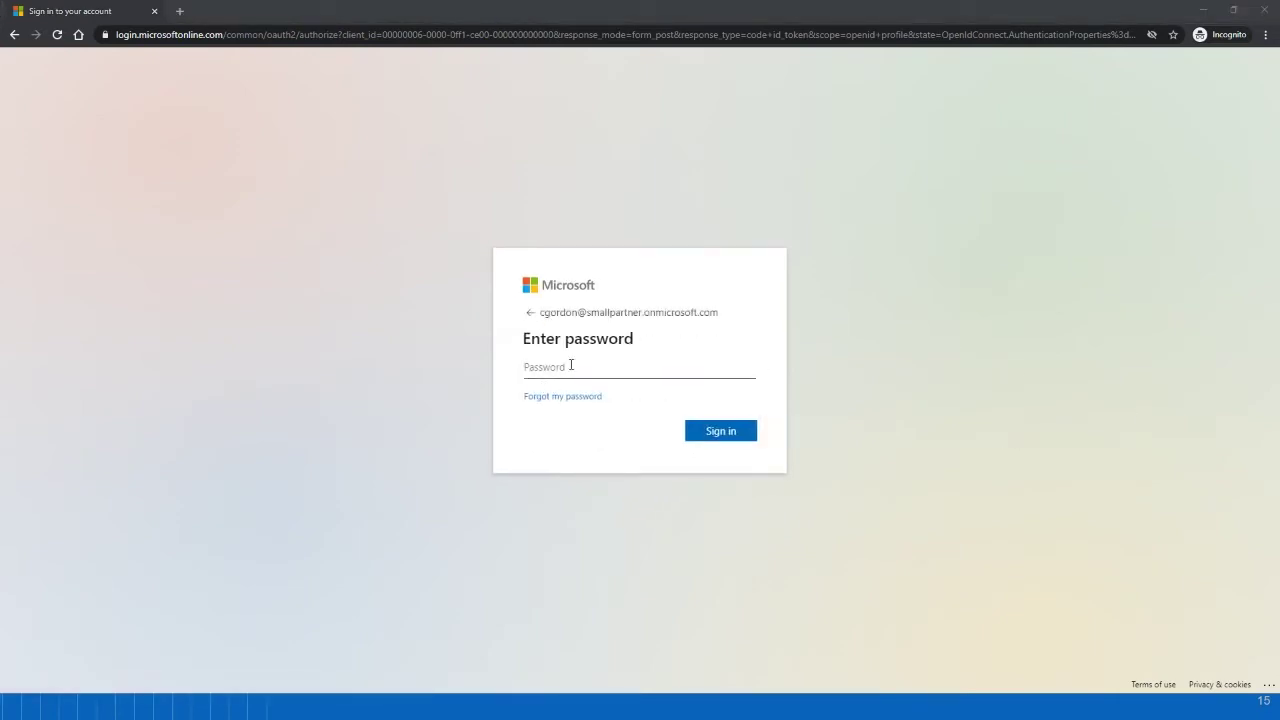
{"action": "key", "text": "ctrl+v"}
{"action": "left_click", "coordinate": [734, 432]}
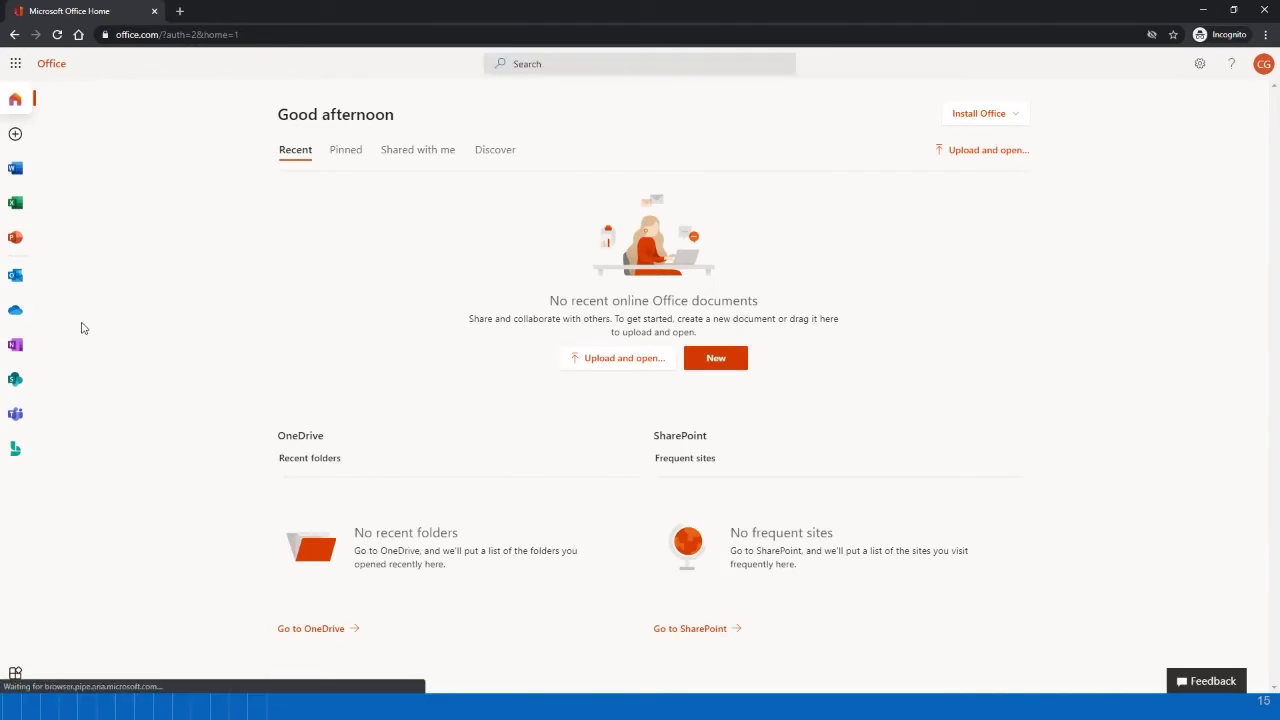
In the partner's Outlook mailbox, open the Microsoft invitation e-mail and trust its content.
{"action": "left_click", "coordinate": [17, 275]}
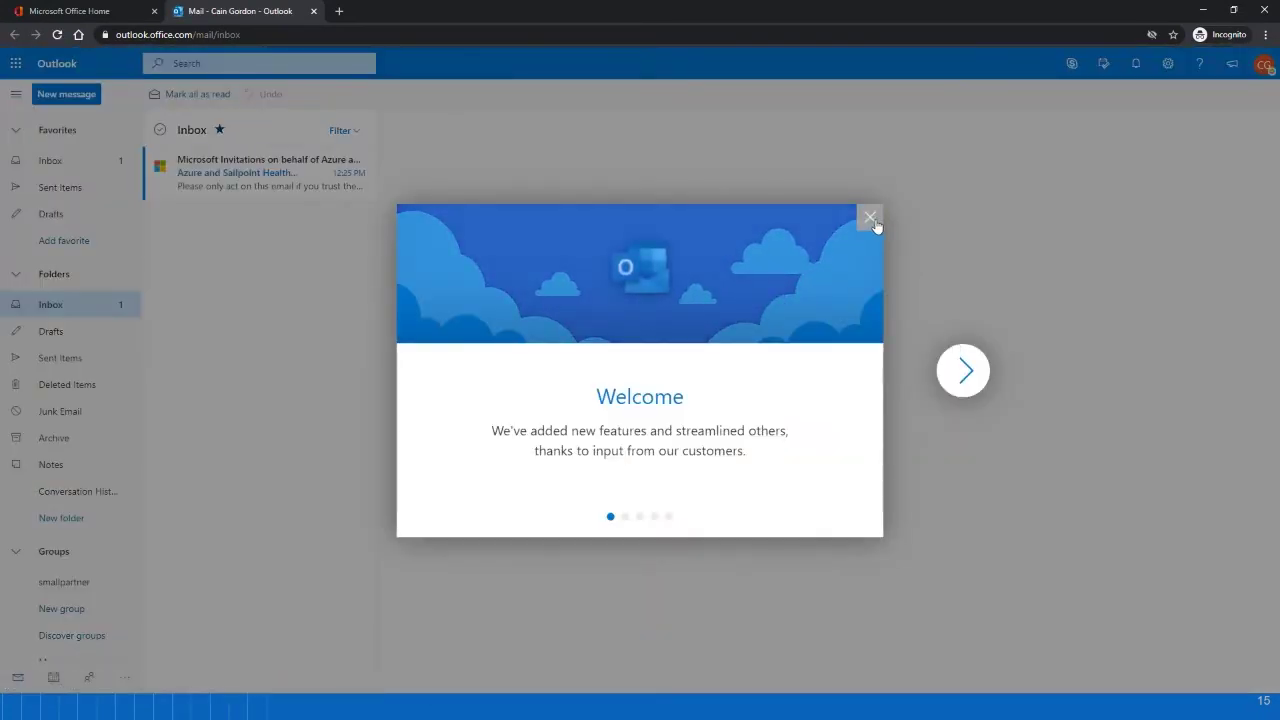
{"action": "left_click", "coordinate": [871, 219]}
{"action": "left_click", "coordinate": [252, 188]}
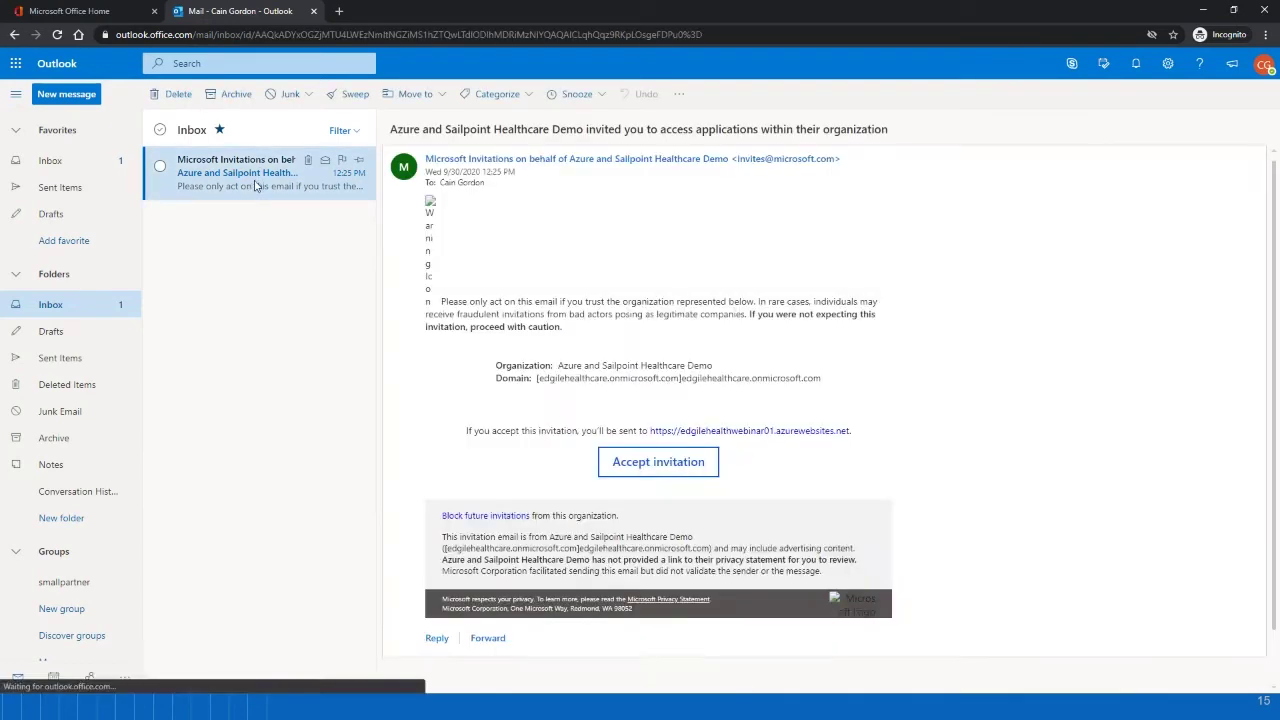
{"action": "left_click", "coordinate": [888, 160]}
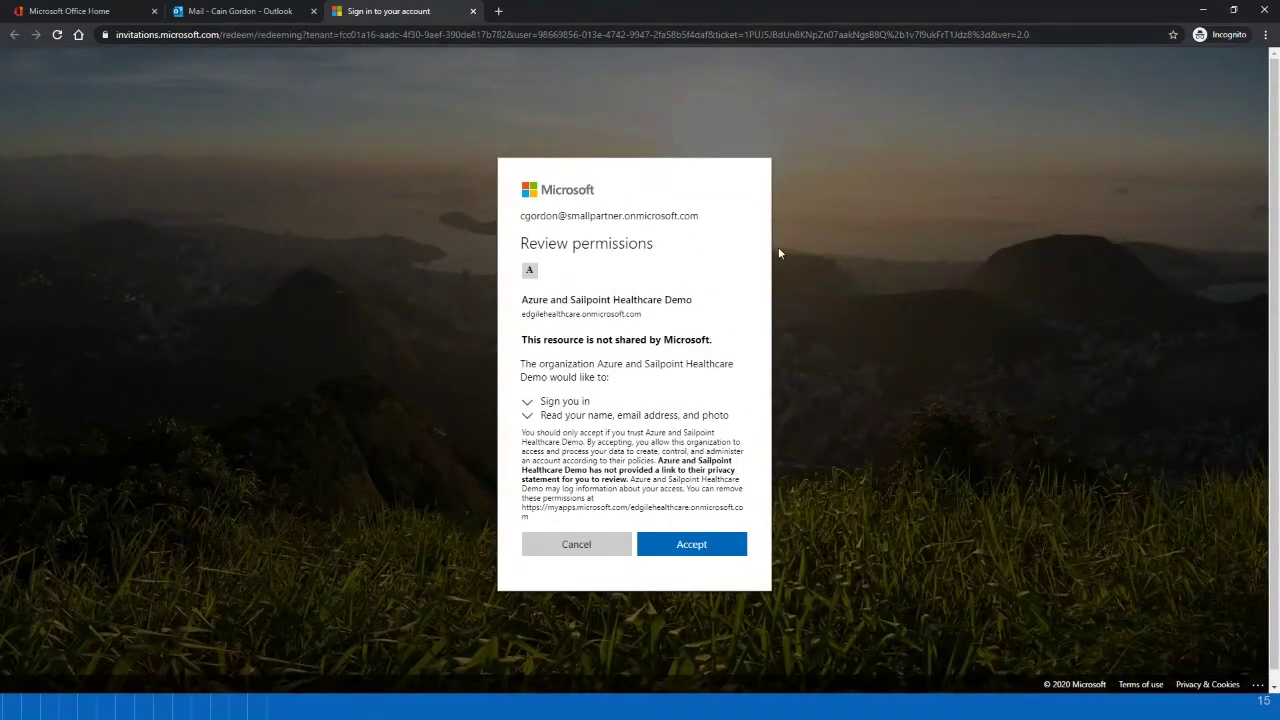
Accept the permissions requested by Azure and Sailpoint Healthcare Demo.
{"action": "scroll", "coordinate": [717, 363], "scroll_direction": "down", "scroll_amount": 1}
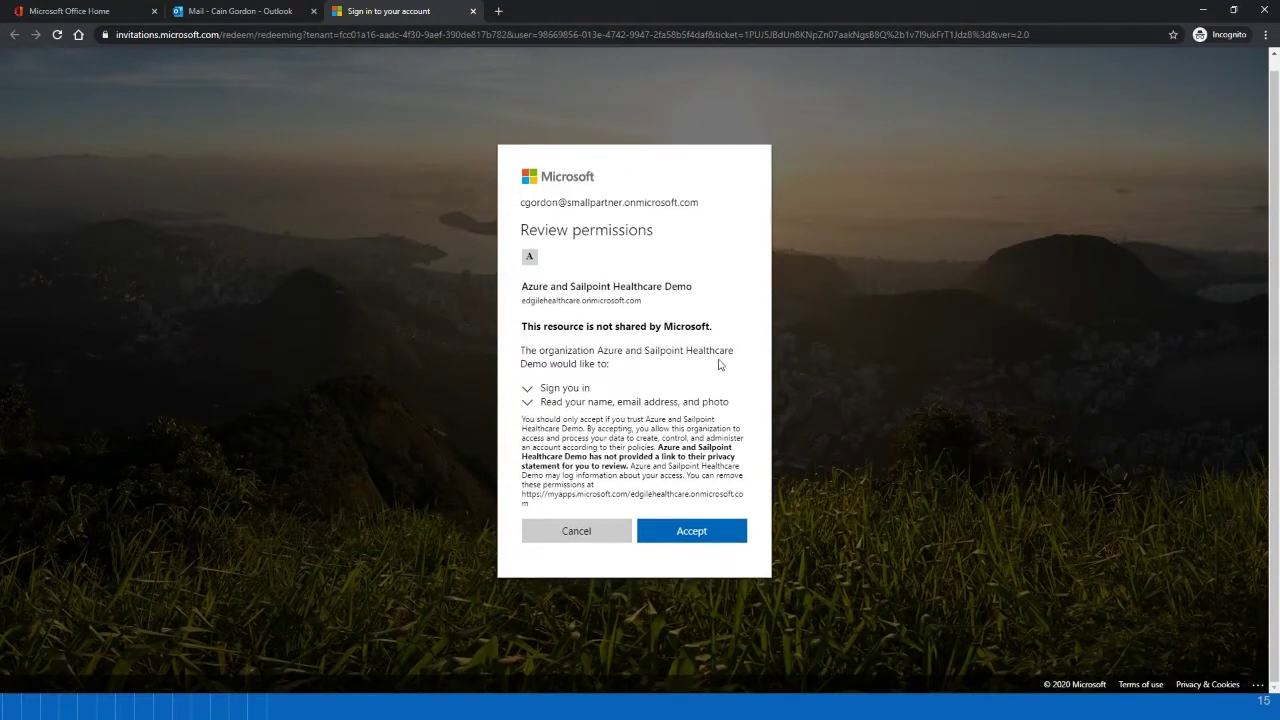
{"action": "left_click", "coordinate": [717, 530]}
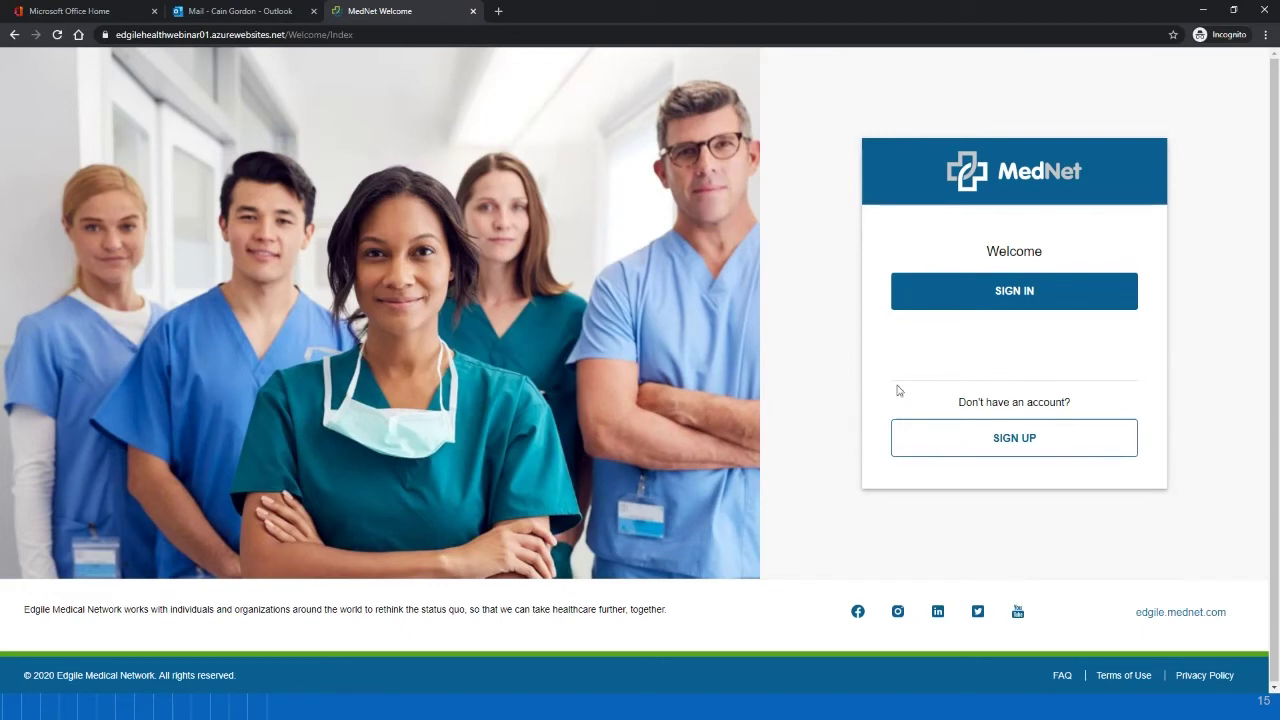
Sign in to MedNet, skip the security setup, and check the Template: H2PHARM line.
{"action": "left_click", "coordinate": [1012, 291]}
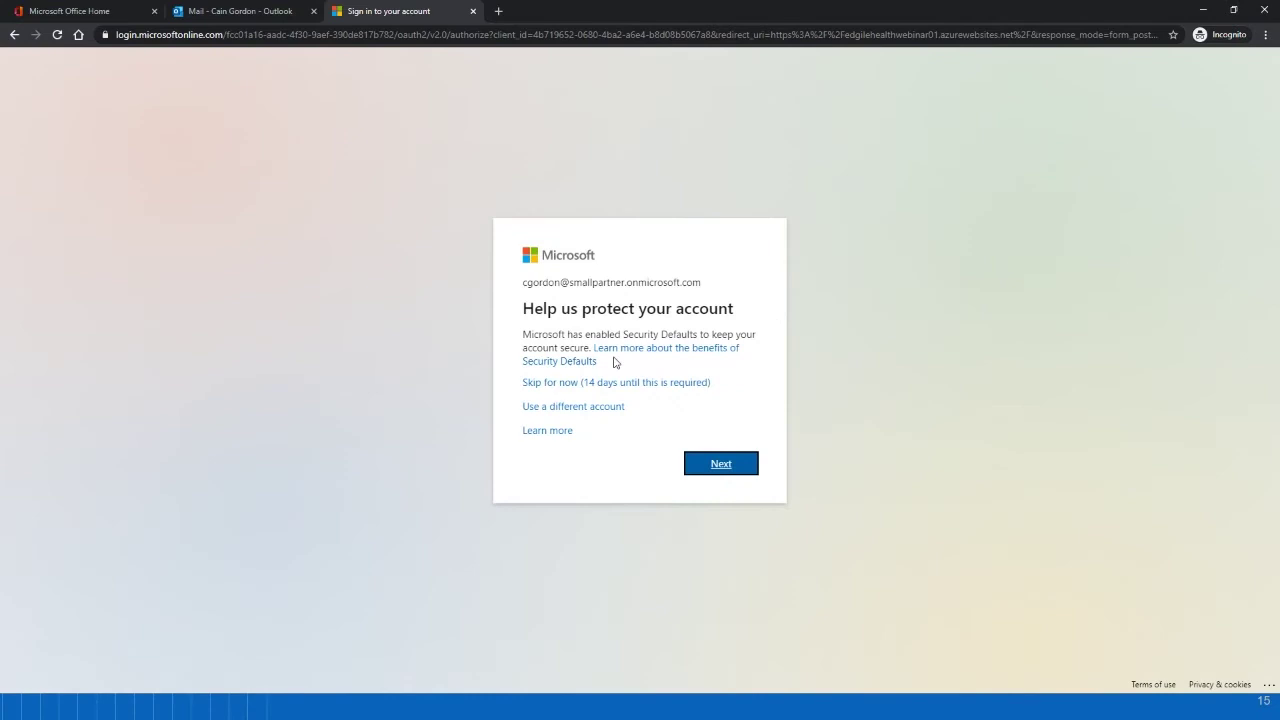
{"action": "left_click", "coordinate": [605, 385]}
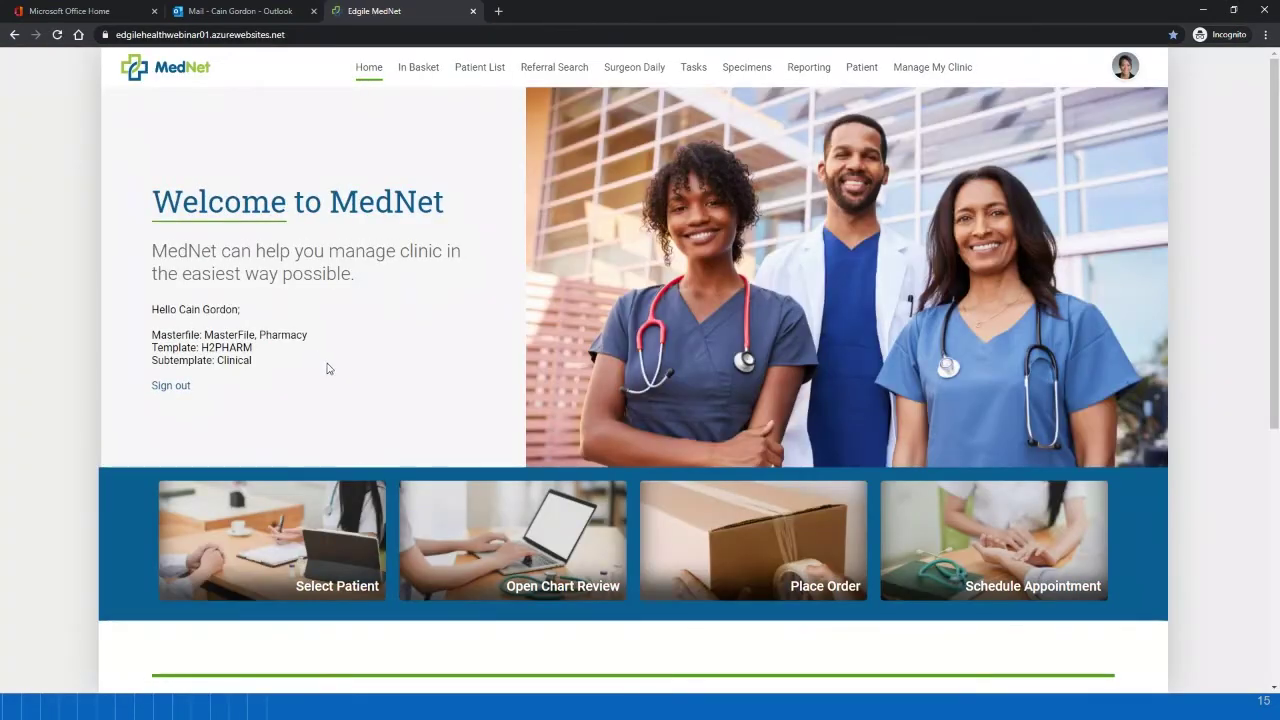
{"action": "key", "text": "ctrl+plus"}
{"action": "key", "text": "ctrl+plus"}
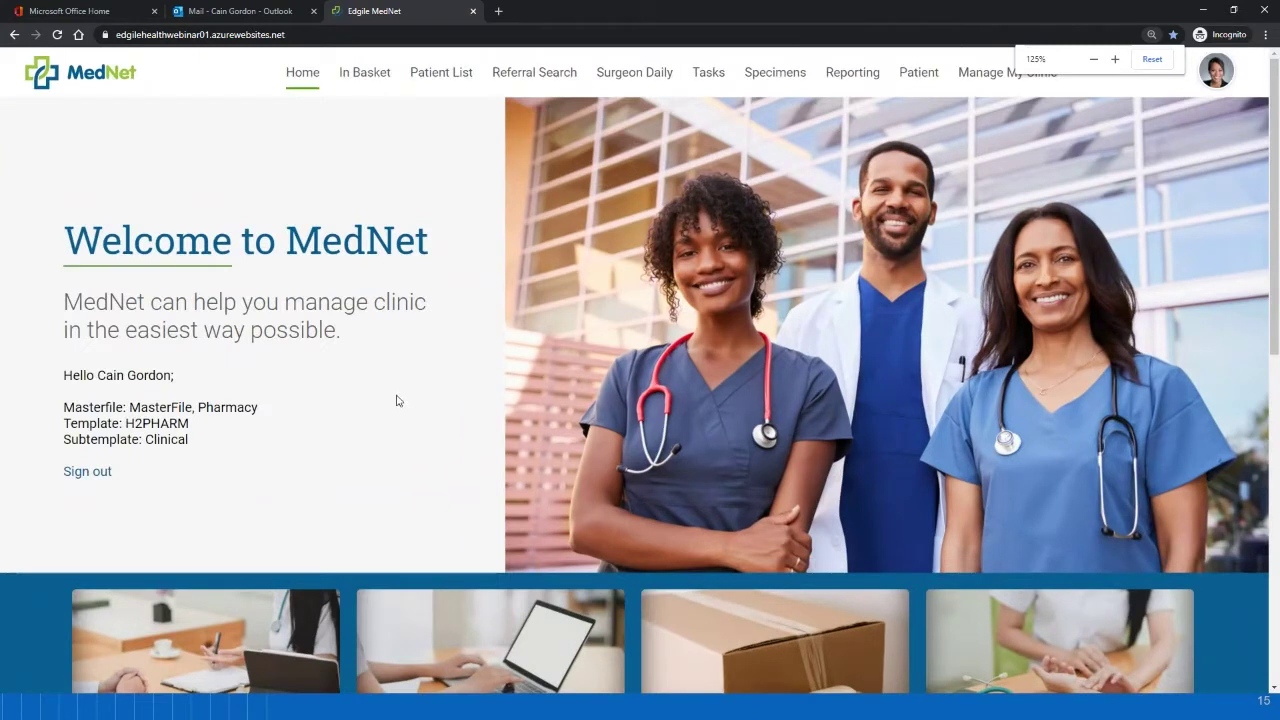
{"action": "scroll", "coordinate": [229, 321], "scroll_direction": "down", "scroll_amount": 1}
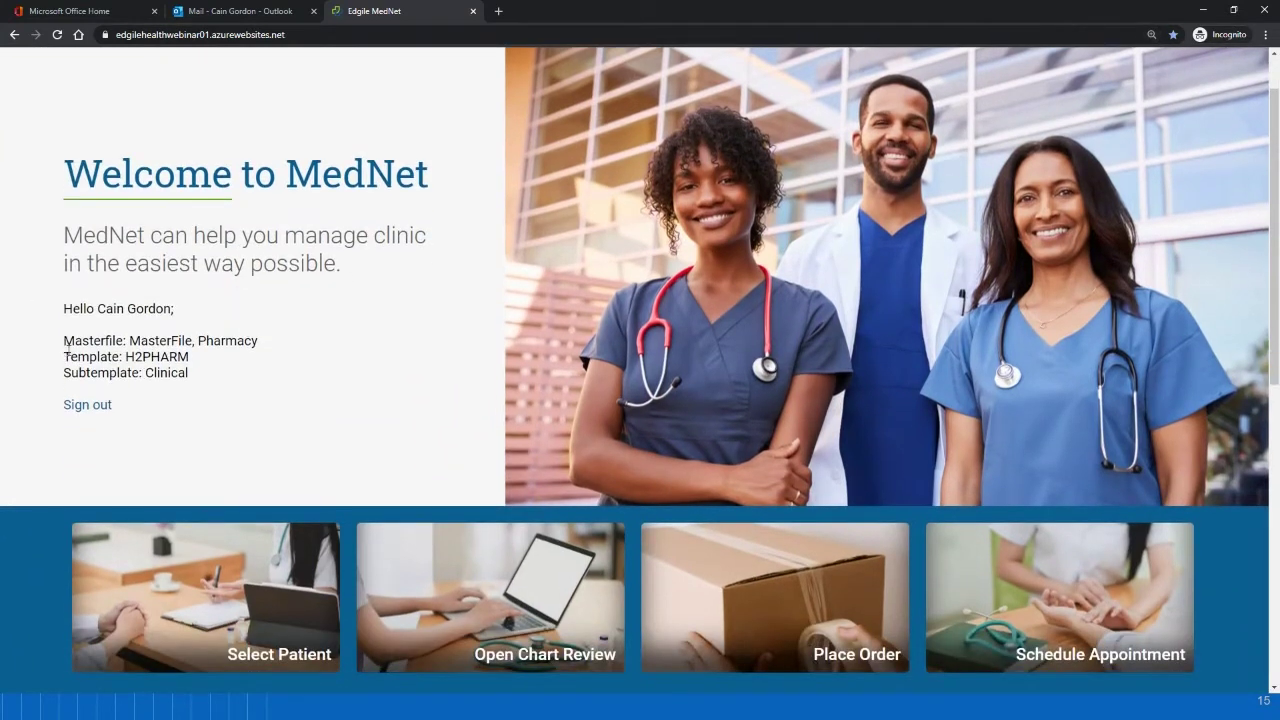
{"action": "left_click_drag", "start_coordinate": [66, 345], "coordinate": [234, 363]}
{"action": "left_click", "coordinate": [264, 376]}
{"action": "key", "text": "ctrl+minus"}
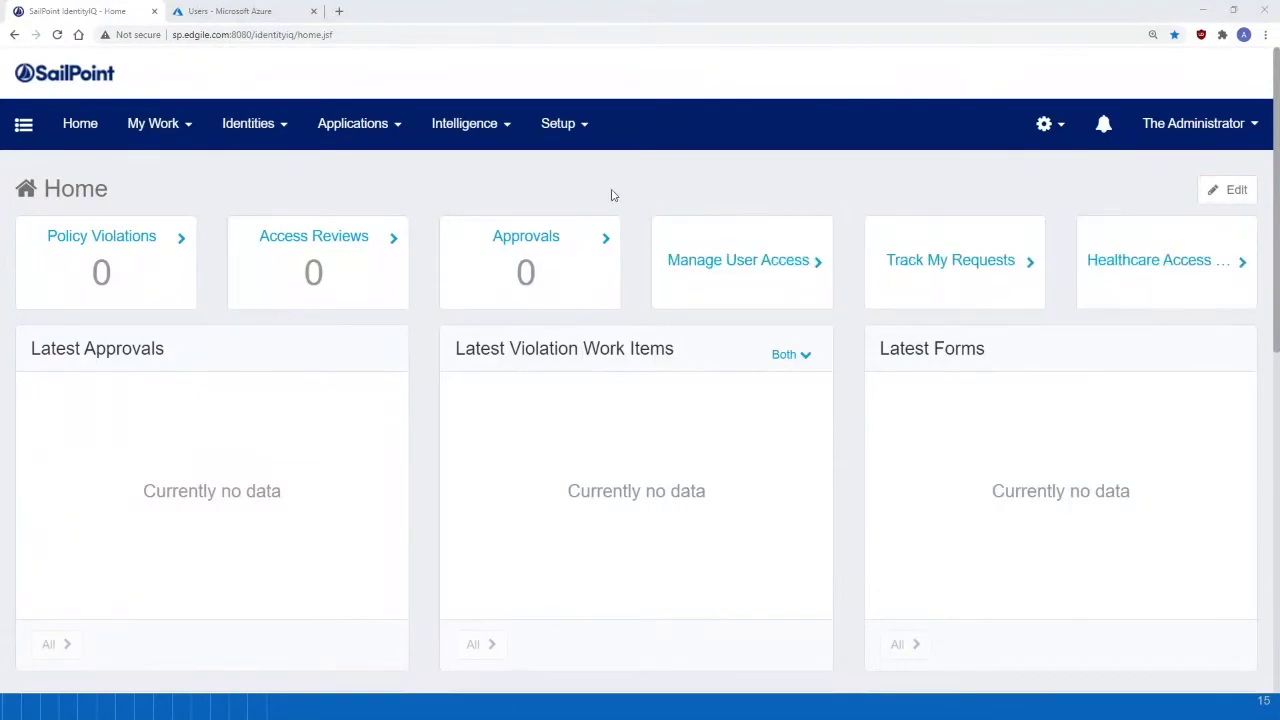
Open the External Identity Certification campaign from Home and view its Access Reviews table.
{"action": "left_click", "coordinate": [643, 150]}
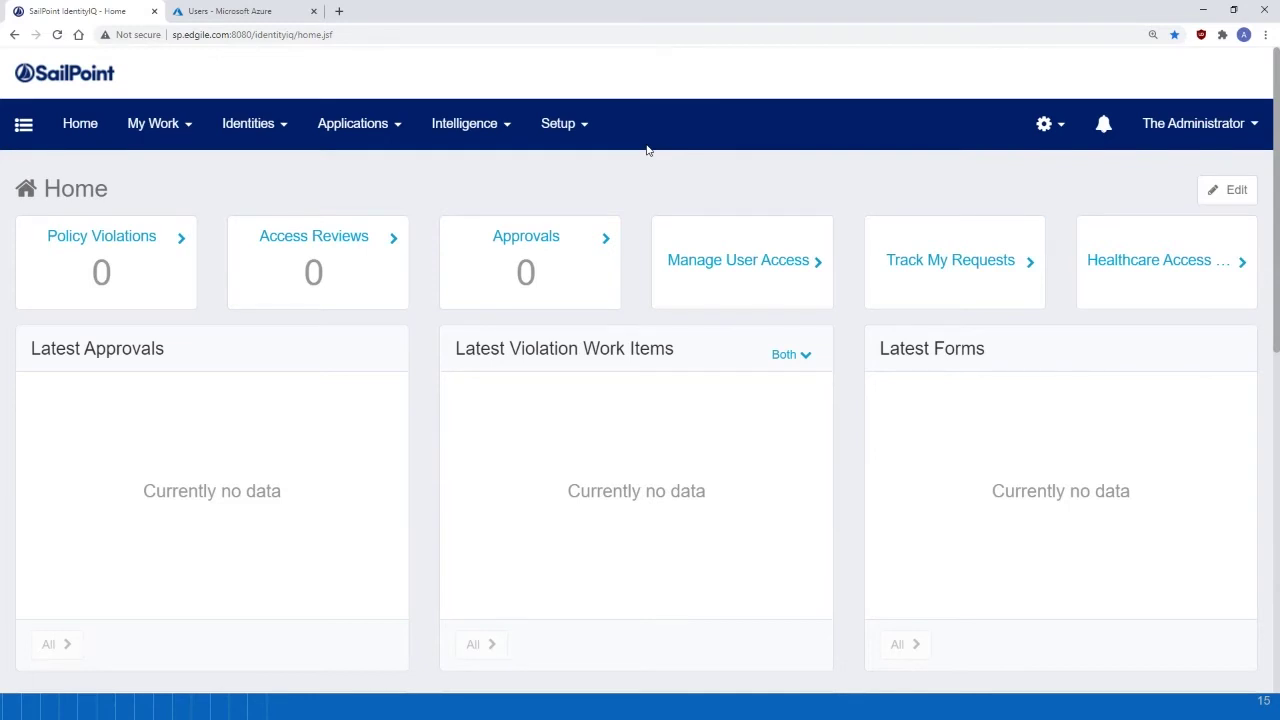
{"action": "left_click", "coordinate": [557, 132]}
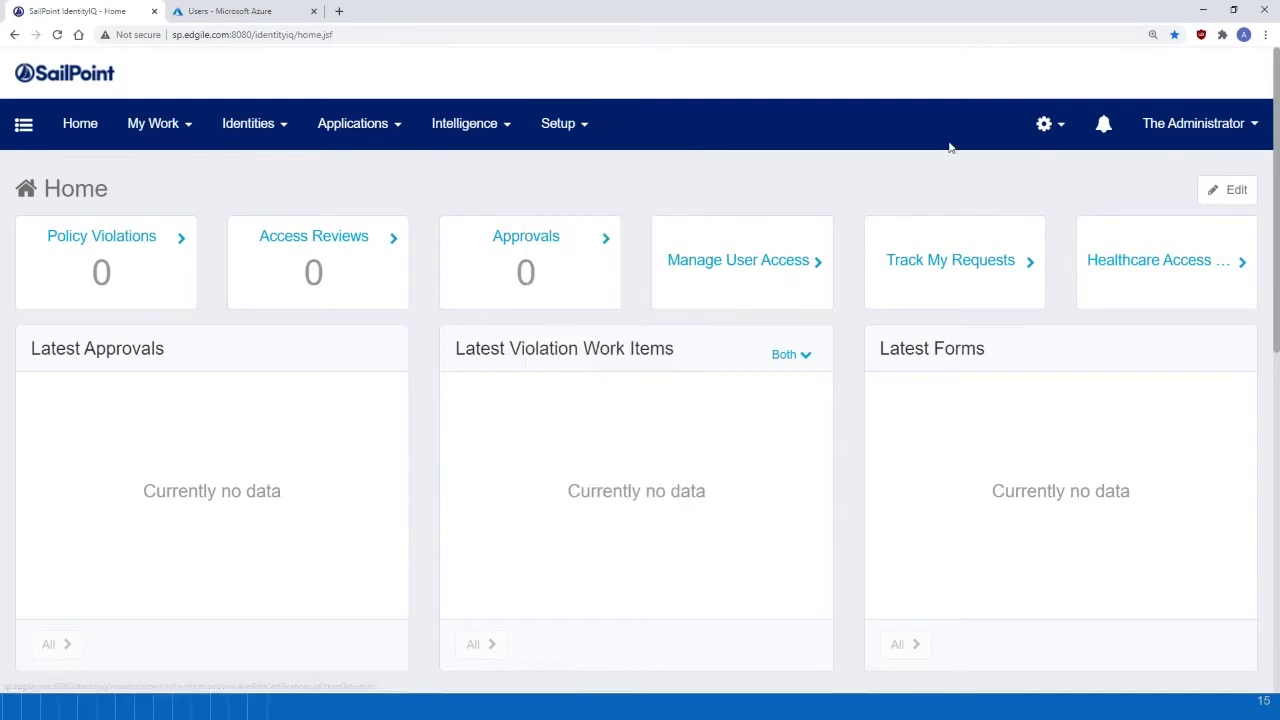
{"action": "scroll", "coordinate": [1034, 291], "scroll_direction": "down", "scroll_amount": 3}
{"action": "left_click", "coordinate": [1031, 571]}
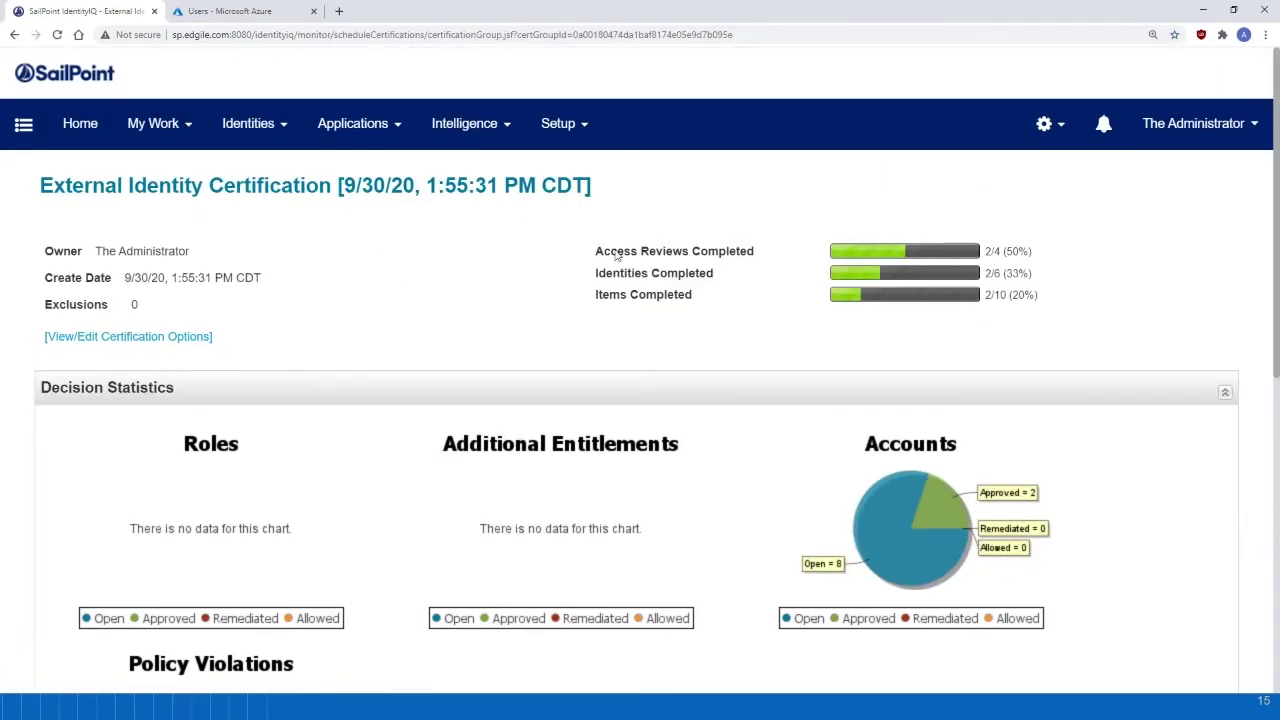
{"action": "scroll", "coordinate": [552, 311], "scroll_direction": "down", "scroll_amount": 3}
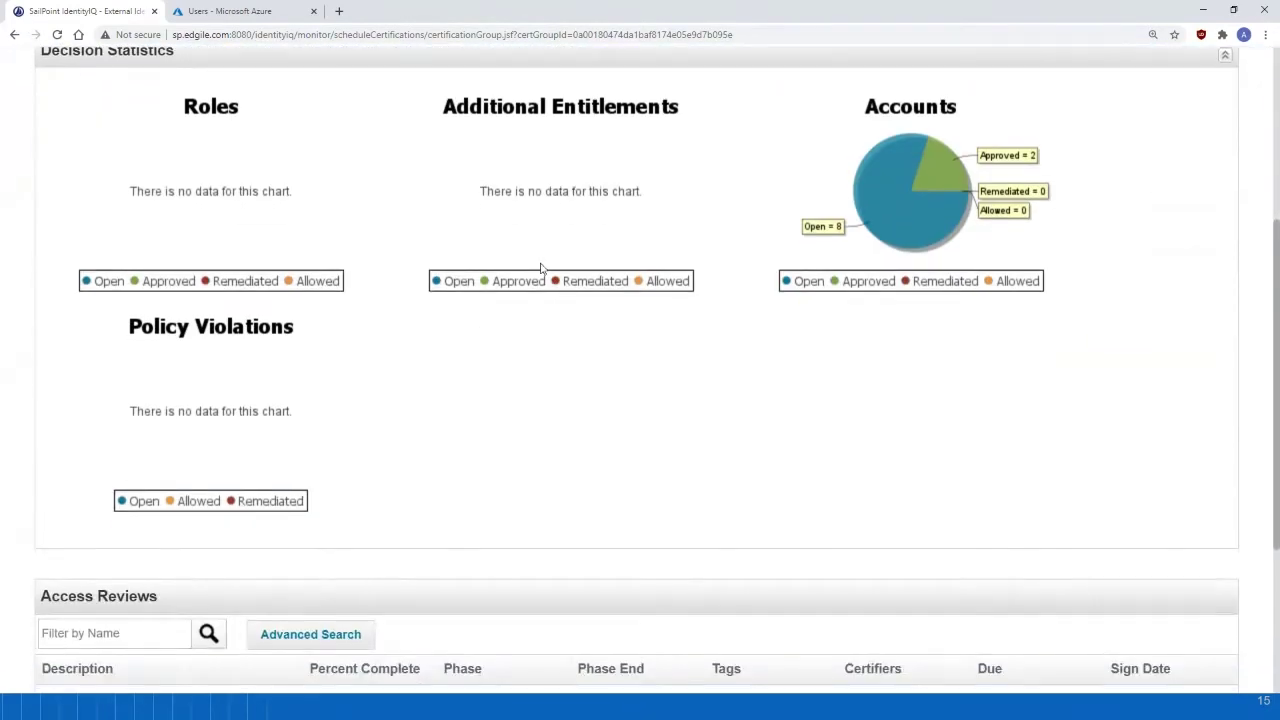
{"action": "scroll", "coordinate": [540, 268], "scroll_direction": "down", "scroll_amount": 3}
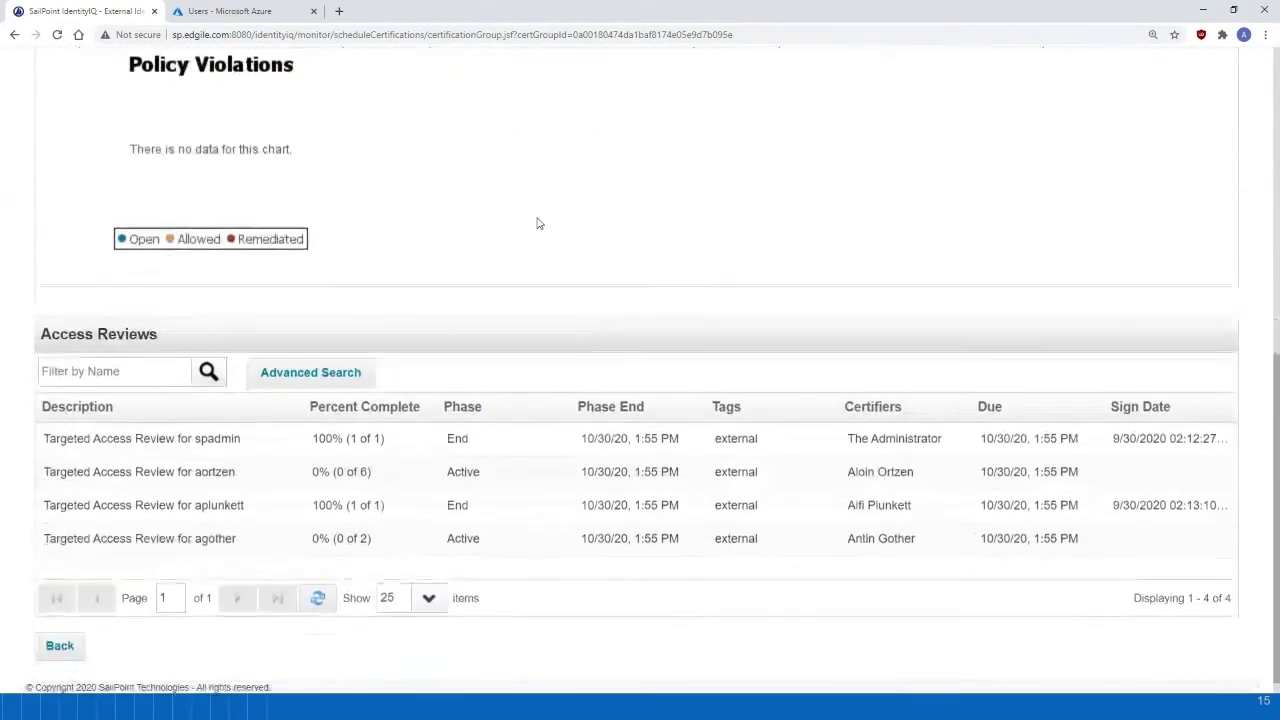
In the second access review, approve two users' Edgile MedNet and Azure Active Directory accounts.
{"action": "left_click", "coordinate": [504, 485]}
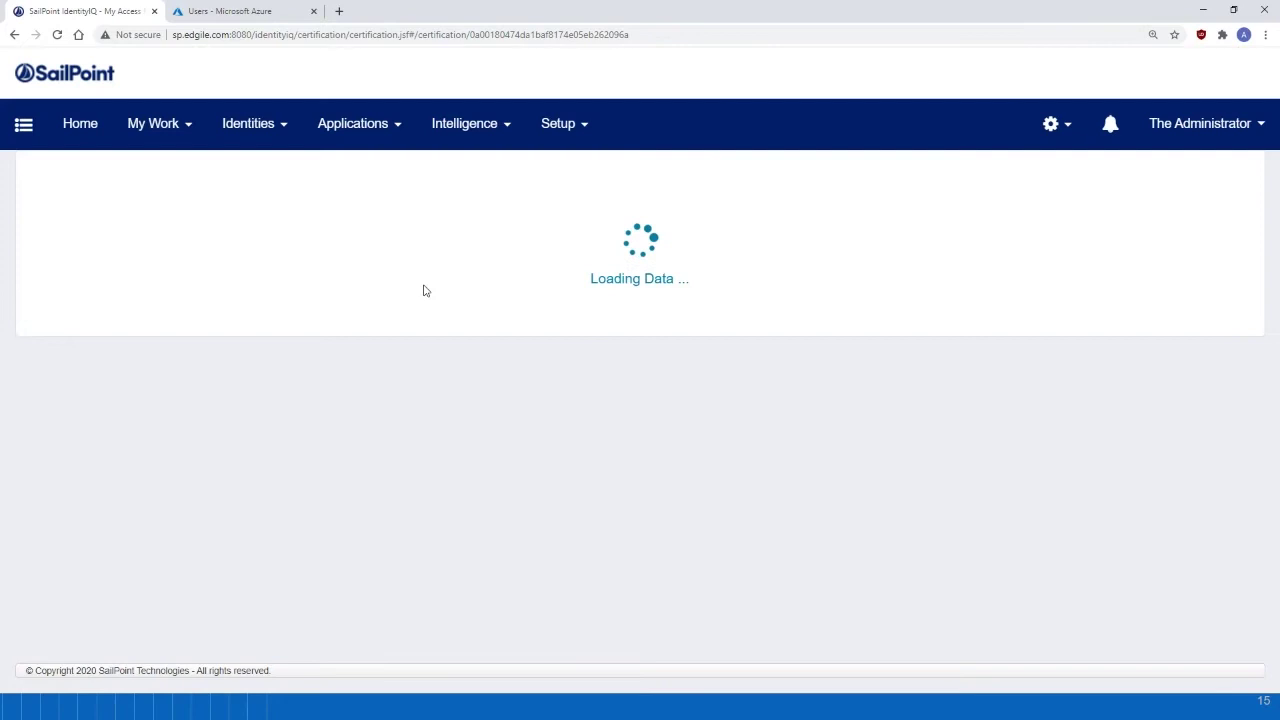
{"action": "scroll", "coordinate": [520, 170], "scroll_direction": "down", "scroll_amount": 1}
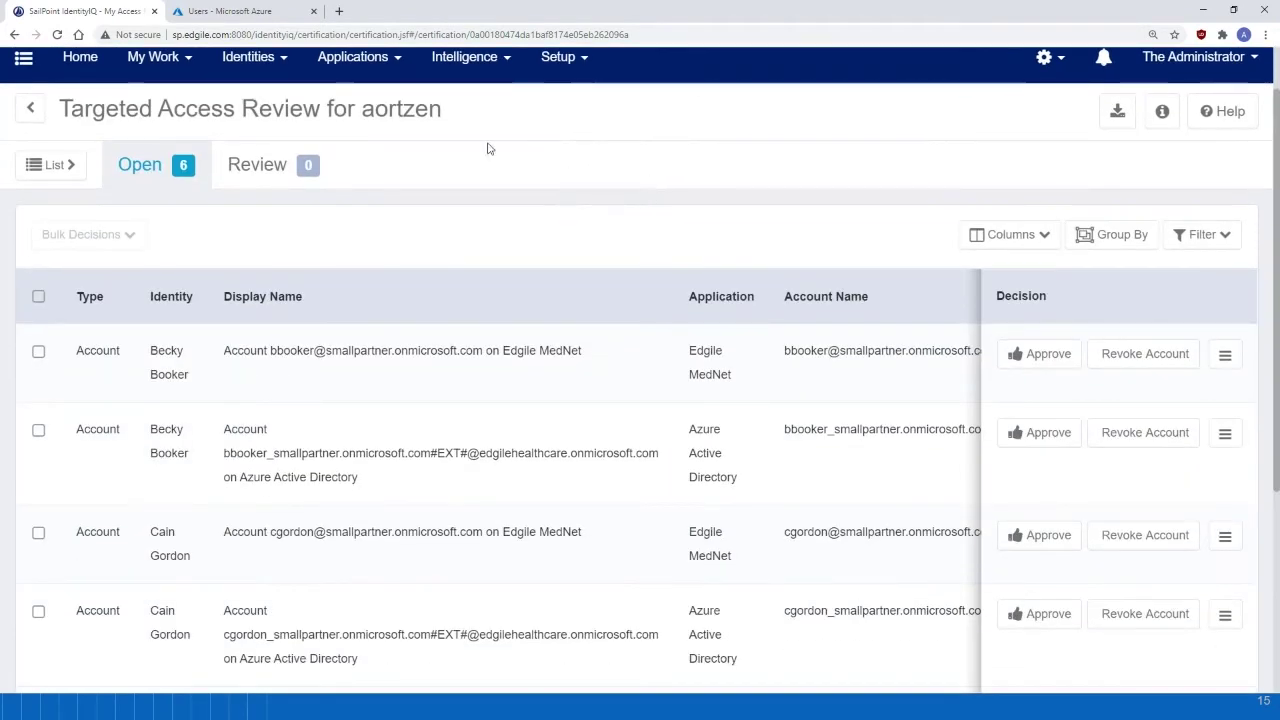
{"action": "scroll", "coordinate": [400, 260], "scroll_direction": "down", "scroll_amount": 1}
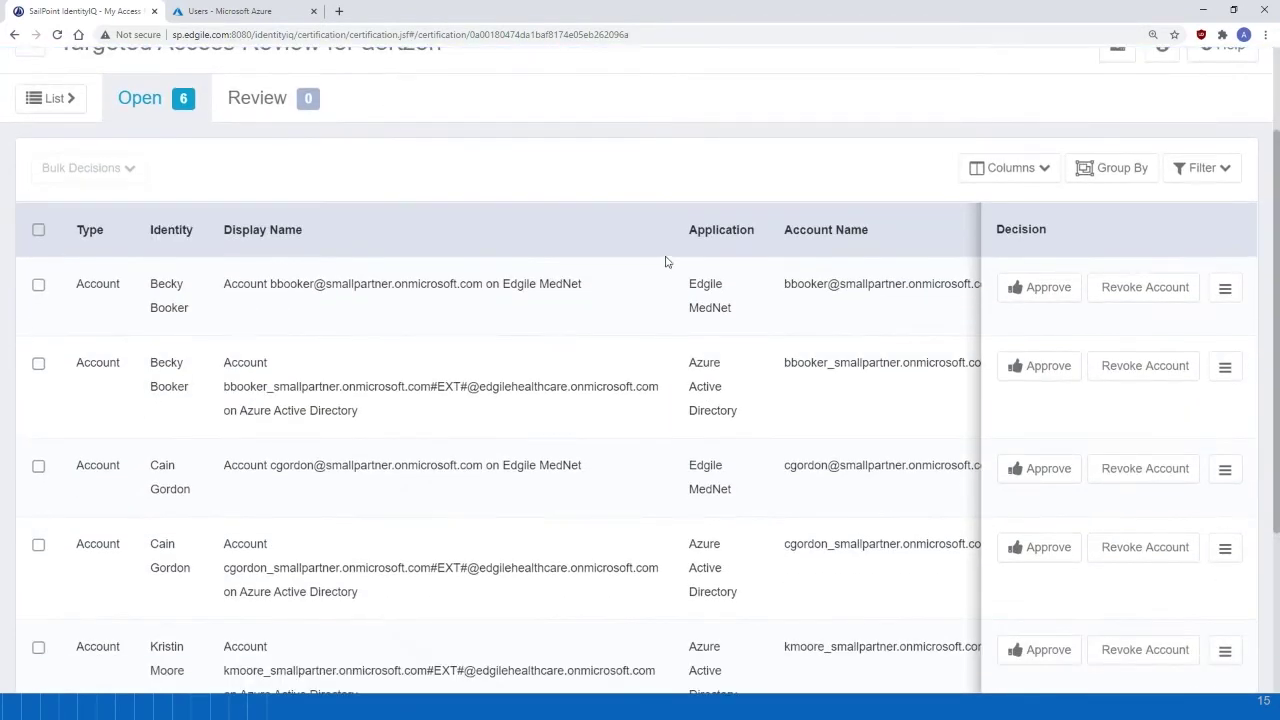
{"action": "scroll", "coordinate": [314, 300], "scroll_direction": "down", "scroll_amount": 1}
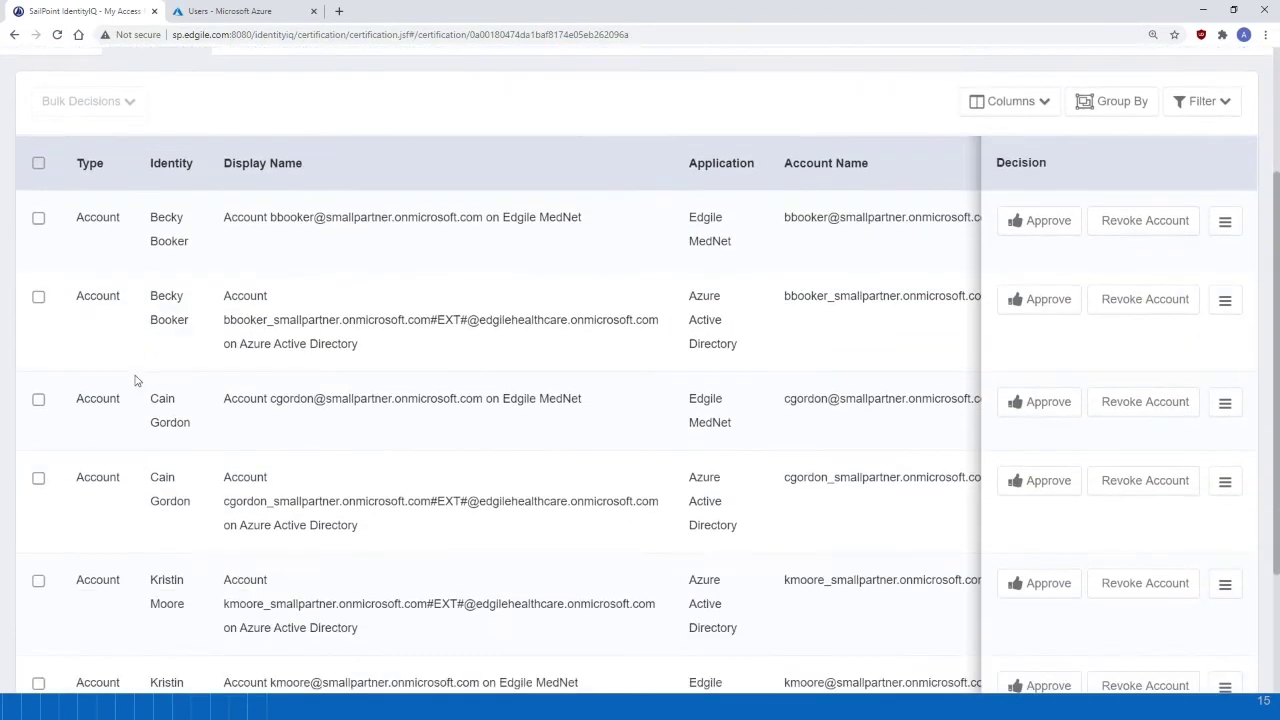
{"action": "left_click", "coordinate": [1028, 416]}
{"action": "left_click", "coordinate": [1030, 488]}
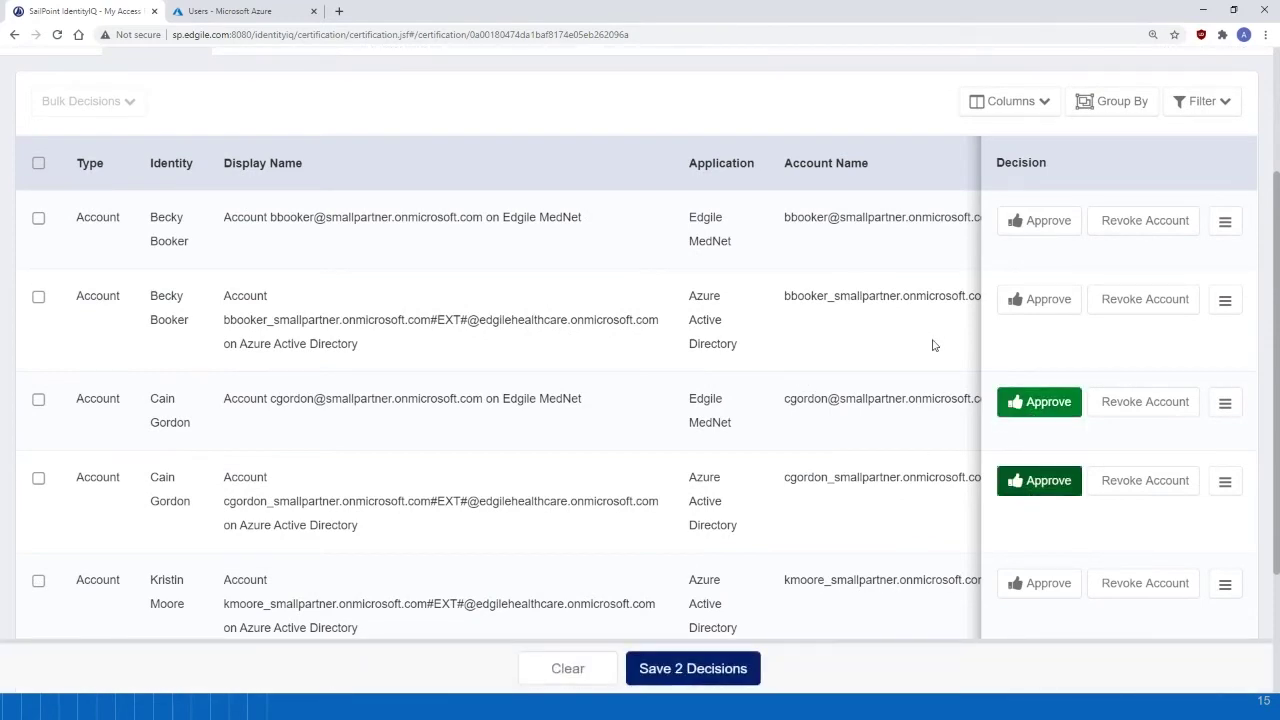
{"action": "left_click", "coordinate": [1020, 228]}
{"action": "left_click", "coordinate": [1015, 303]}
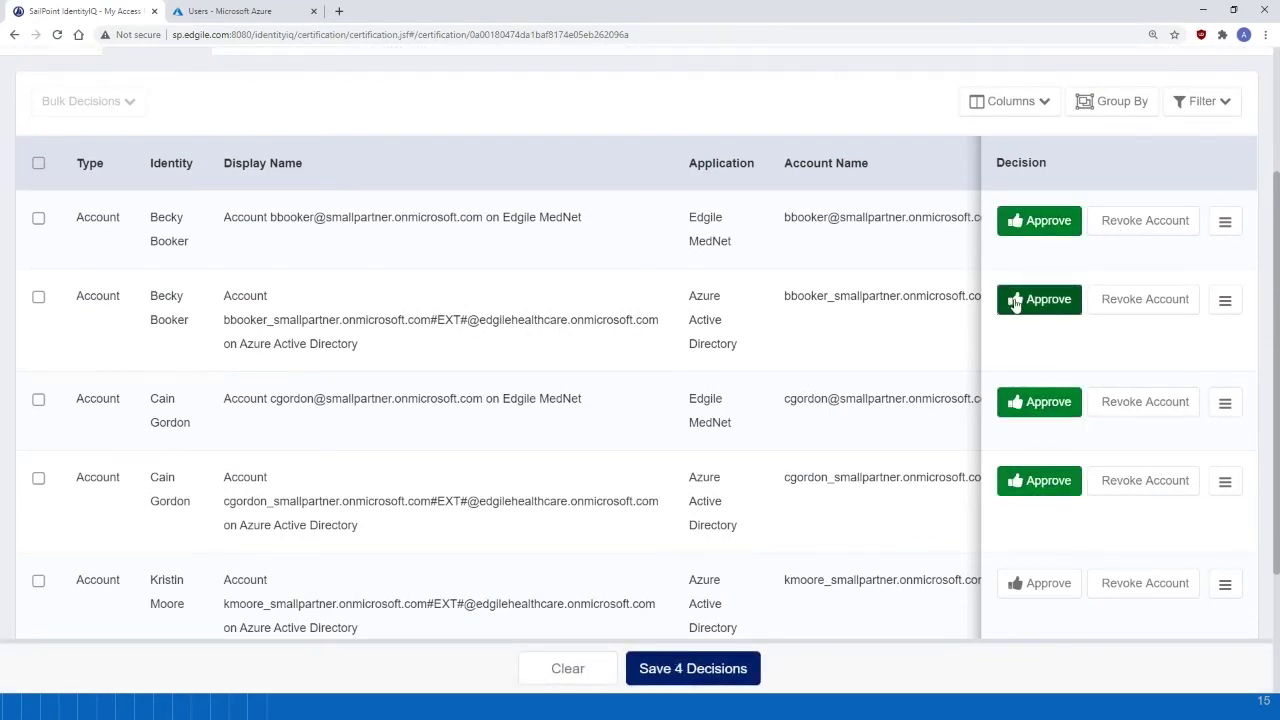
Revoke the last user's Azure Active Directory and Edgile MedNet accounts and save all six decisions.
{"action": "scroll", "coordinate": [617, 283], "scroll_direction": "down", "scroll_amount": 3}
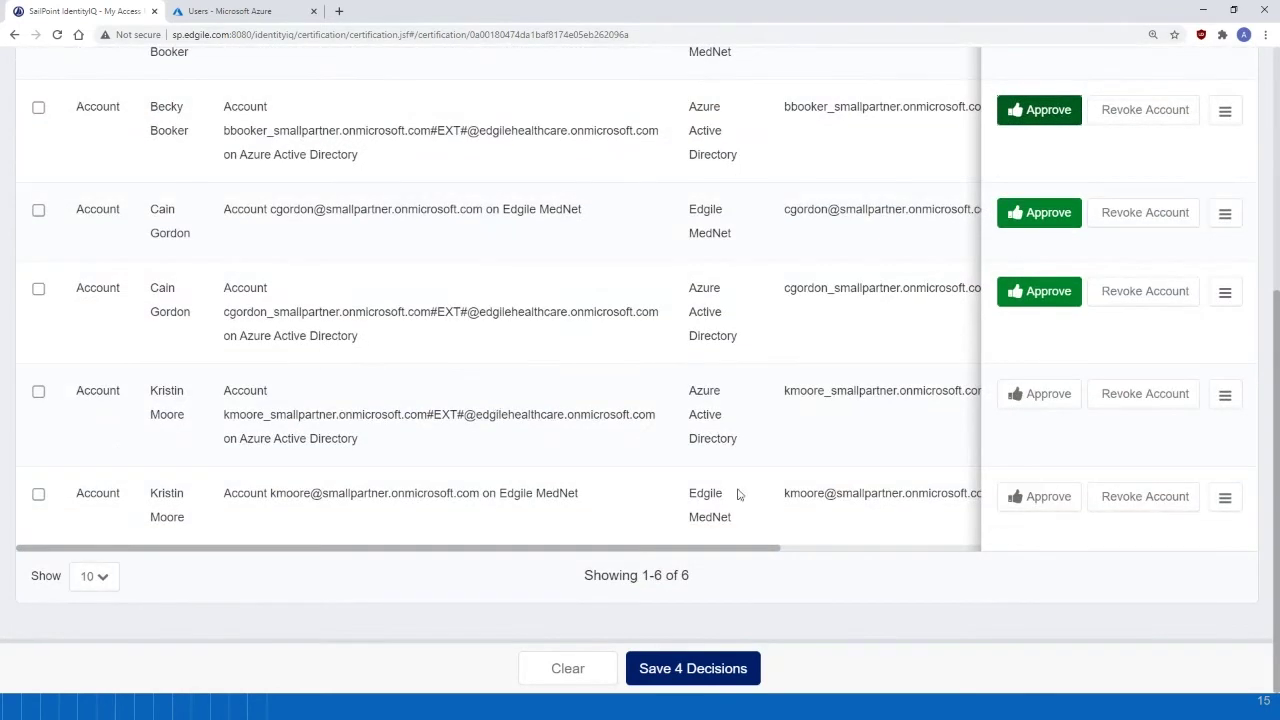
{"action": "left_click", "coordinate": [1103, 401]}
{"action": "left_click", "coordinate": [1157, 496]}
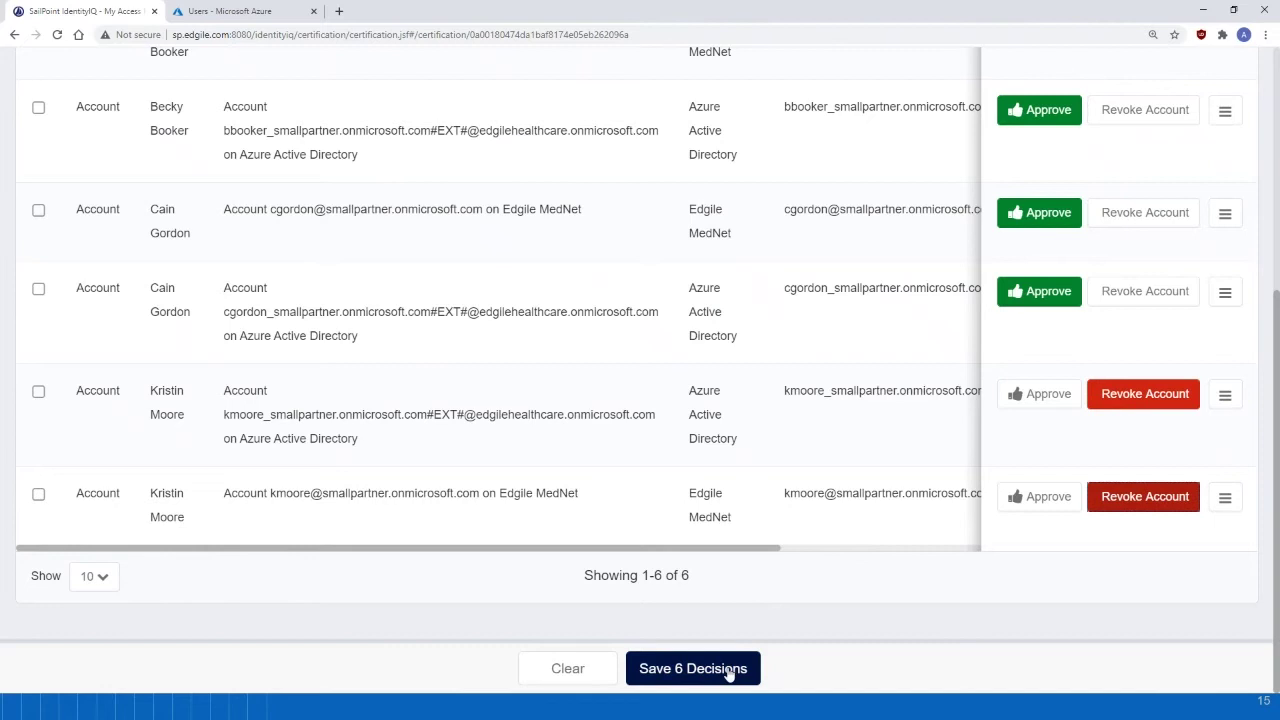
{"action": "left_click", "coordinate": [693, 668]}
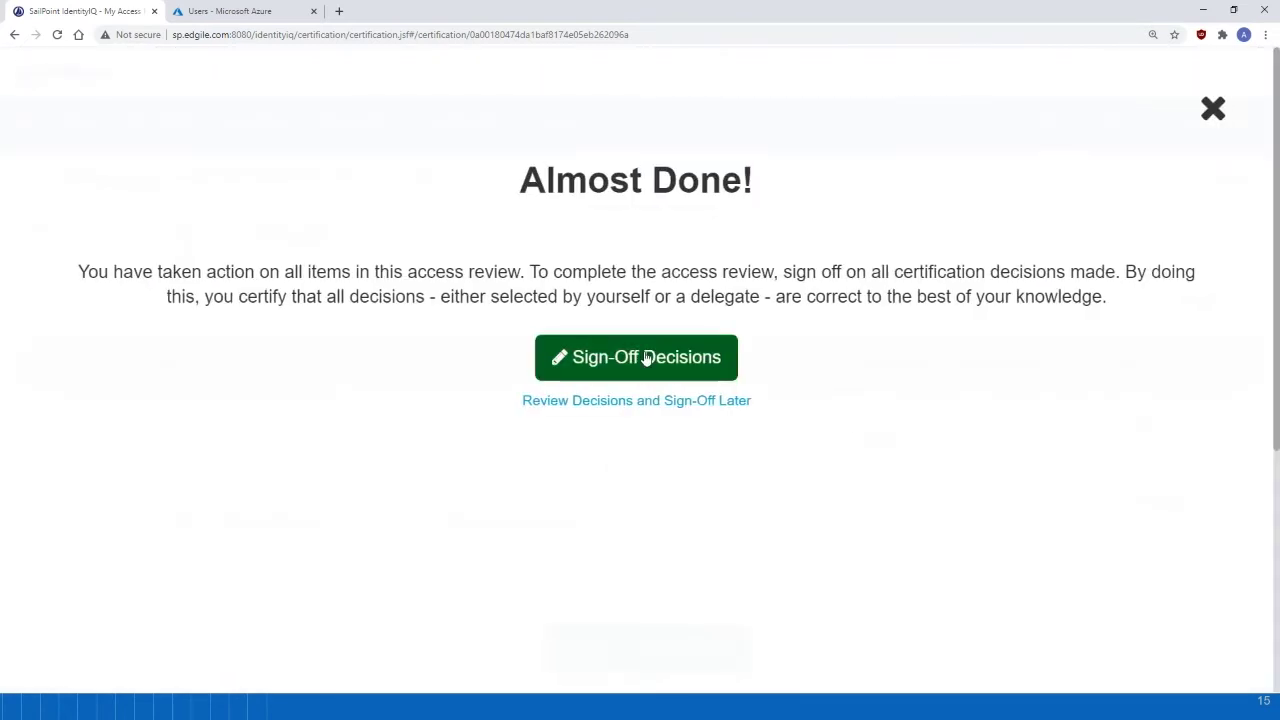
{"action": "left_click", "coordinate": [648, 357]}
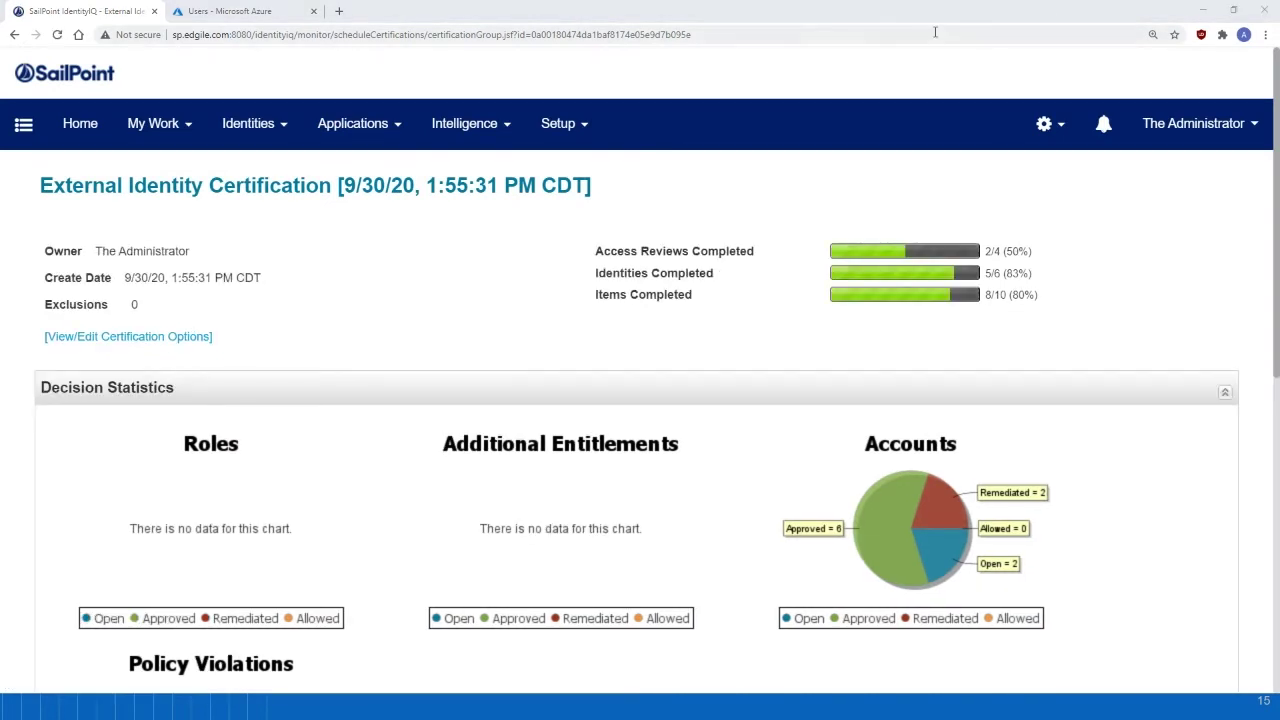
Close the Microsoft Azure users tab to reveal the MedNet home page.
{"action": "left_click", "coordinate": [313, 11]}
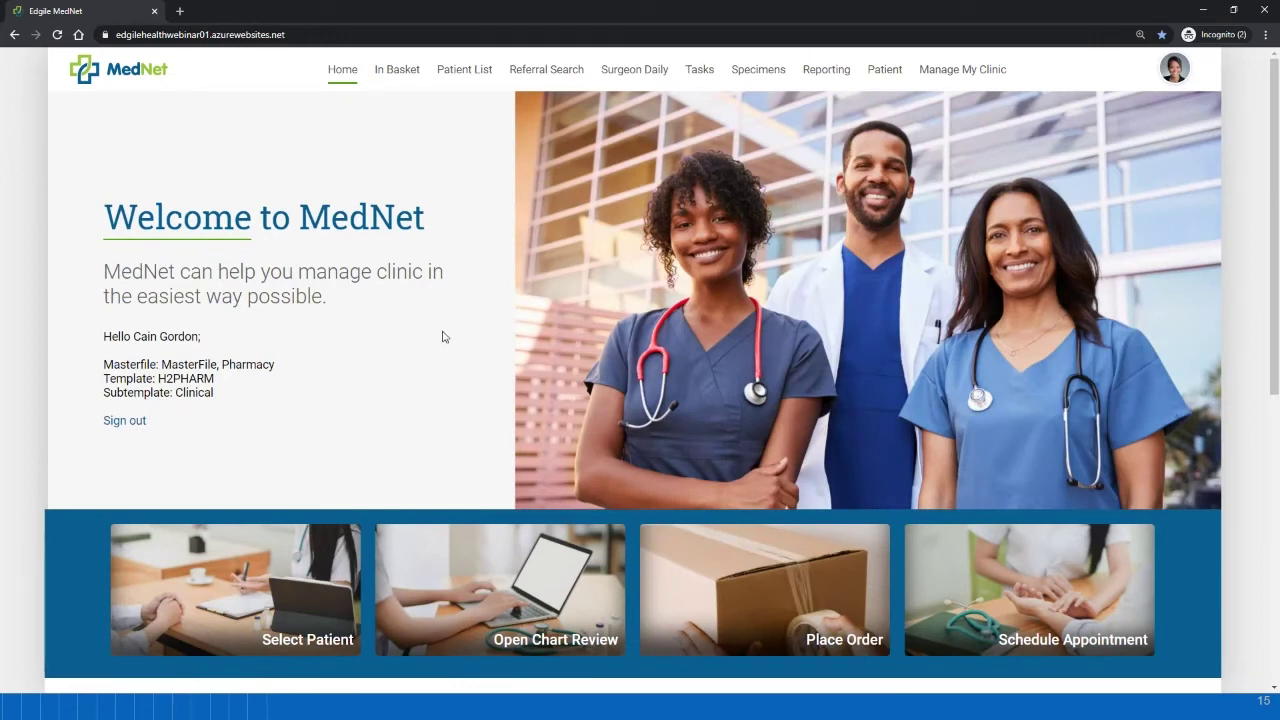
Sign the clinician out of MedNet and begin signing in with a different account.
{"action": "left_click", "coordinate": [140, 427]}
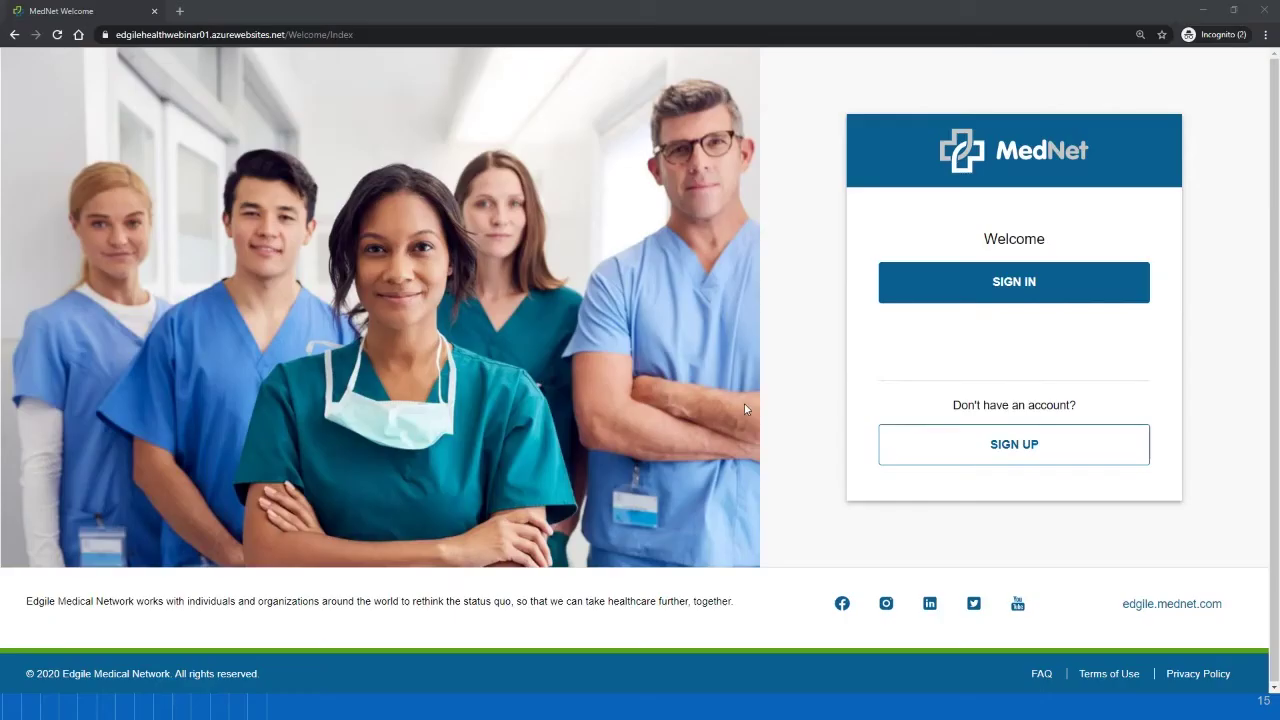
{"action": "left_click", "coordinate": [1057, 290]}
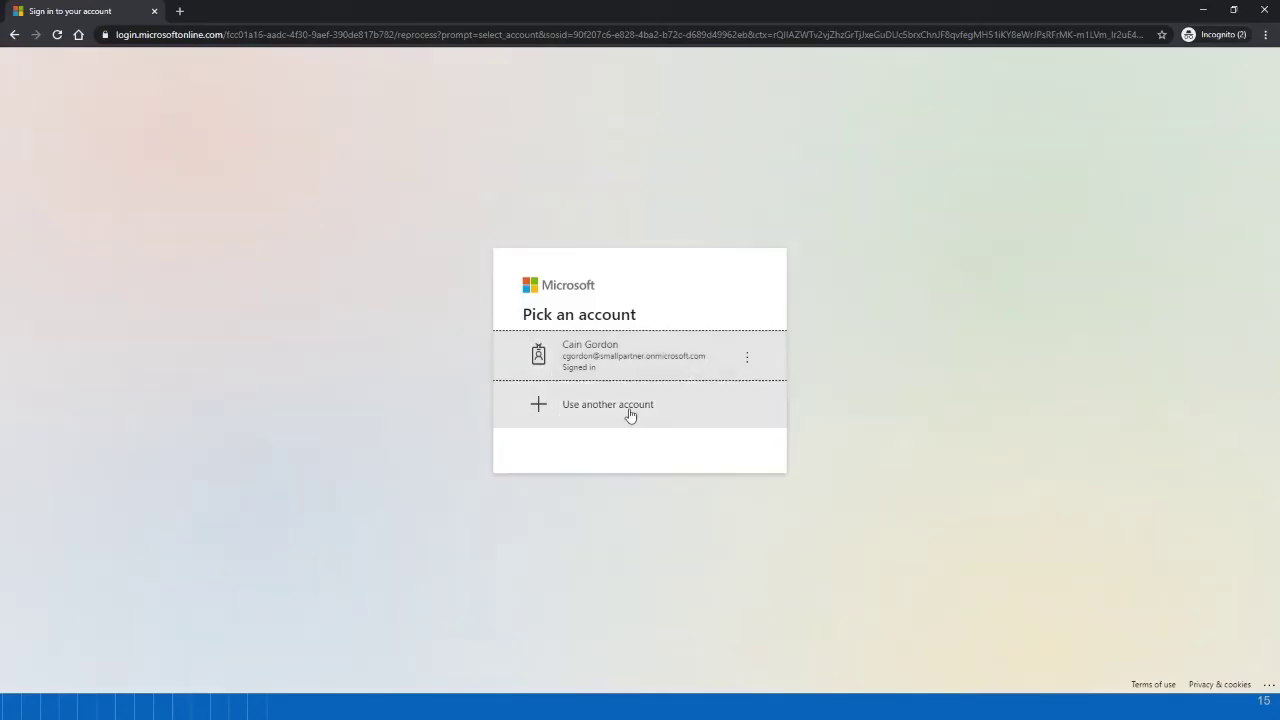
{"action": "left_click", "coordinate": [627, 410]}
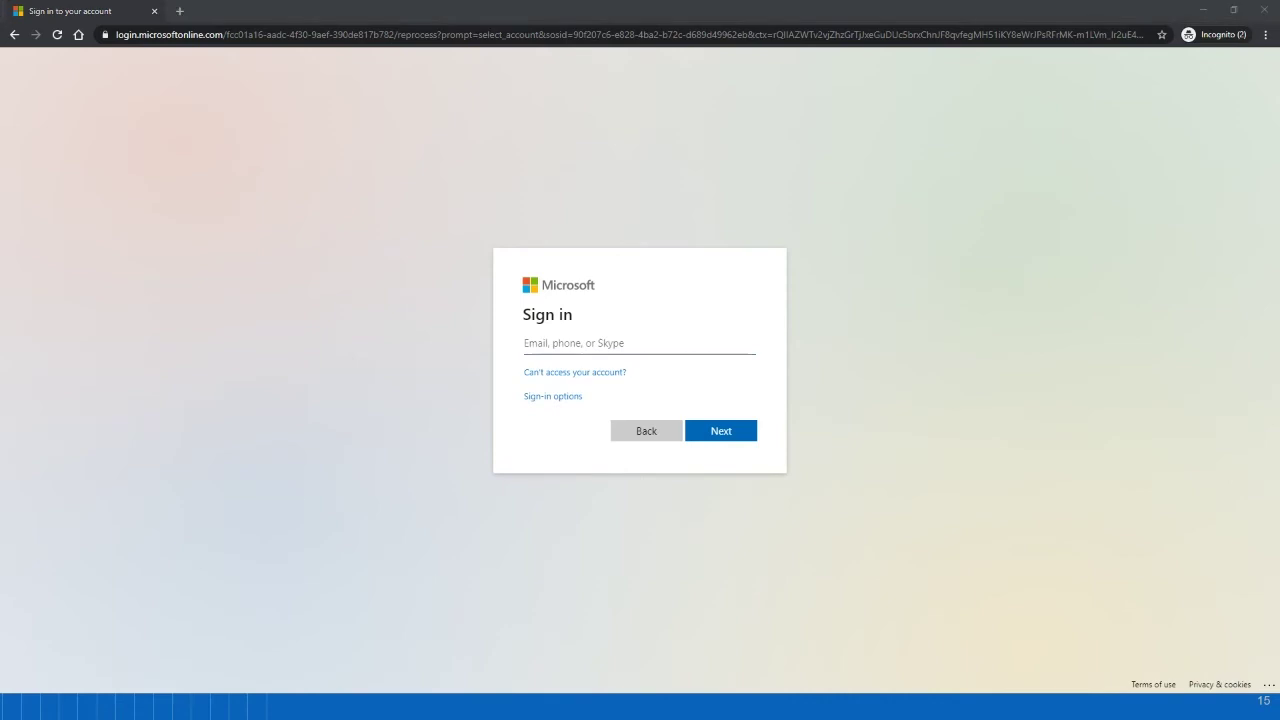
Sign in with the revoked partner account's e-mail and password, confirm the AADSTS50020 rejection, and close the private window.
{"action": "left_click", "coordinate": [586, 340]}
{"action": "key", "text": "ctrl+v"}
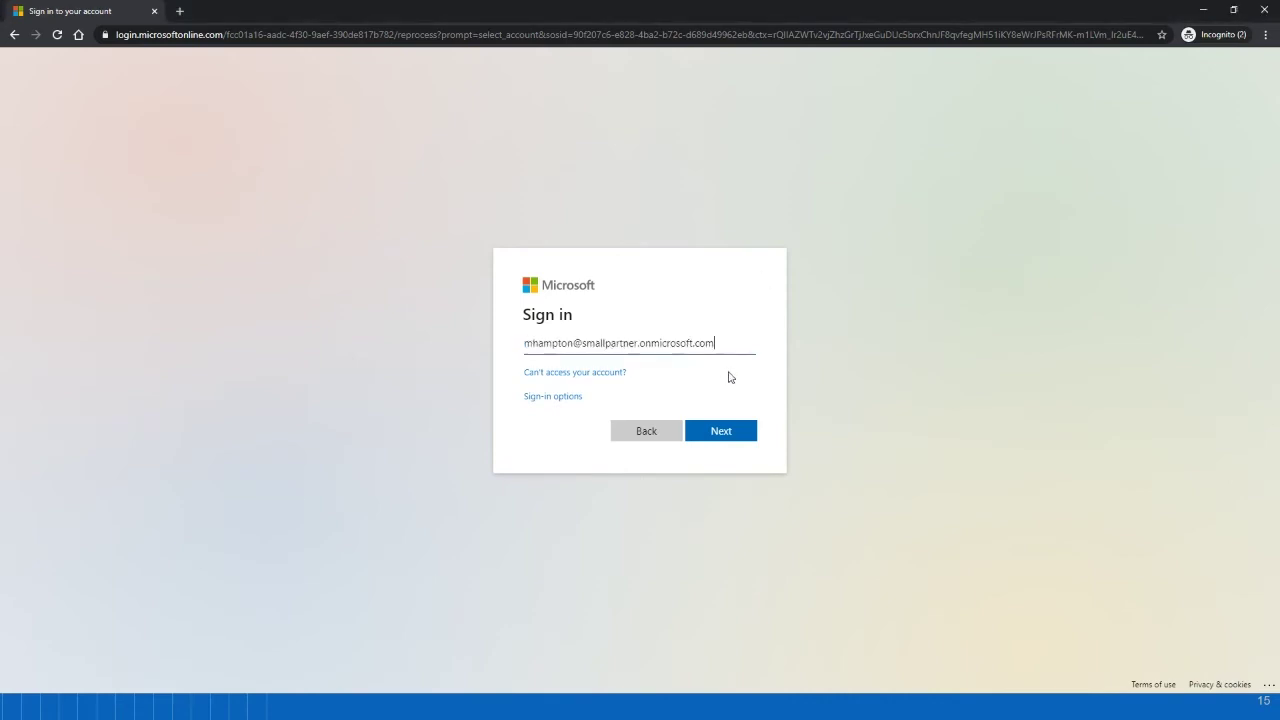
{"action": "left_click", "coordinate": [735, 436]}
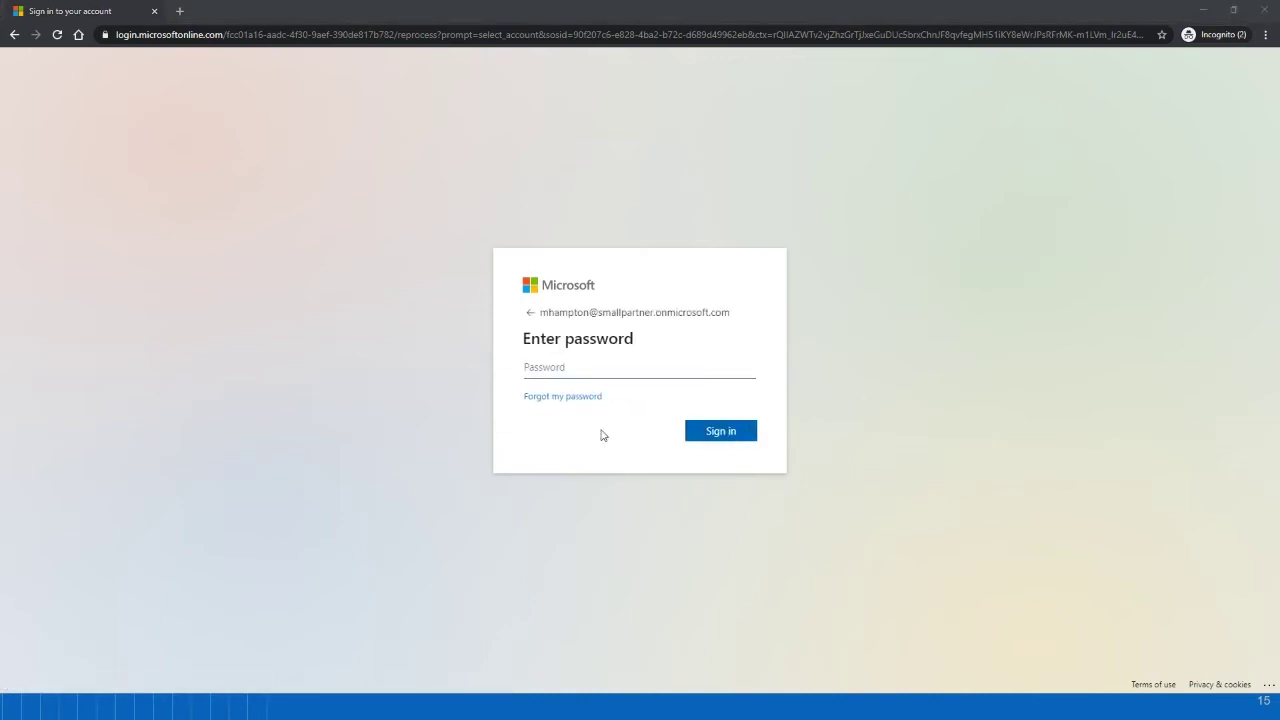
{"action": "left_click", "coordinate": [592, 366]}
{"action": "key", "text": "ctrl+v"}
{"action": "left_click", "coordinate": [733, 431]}
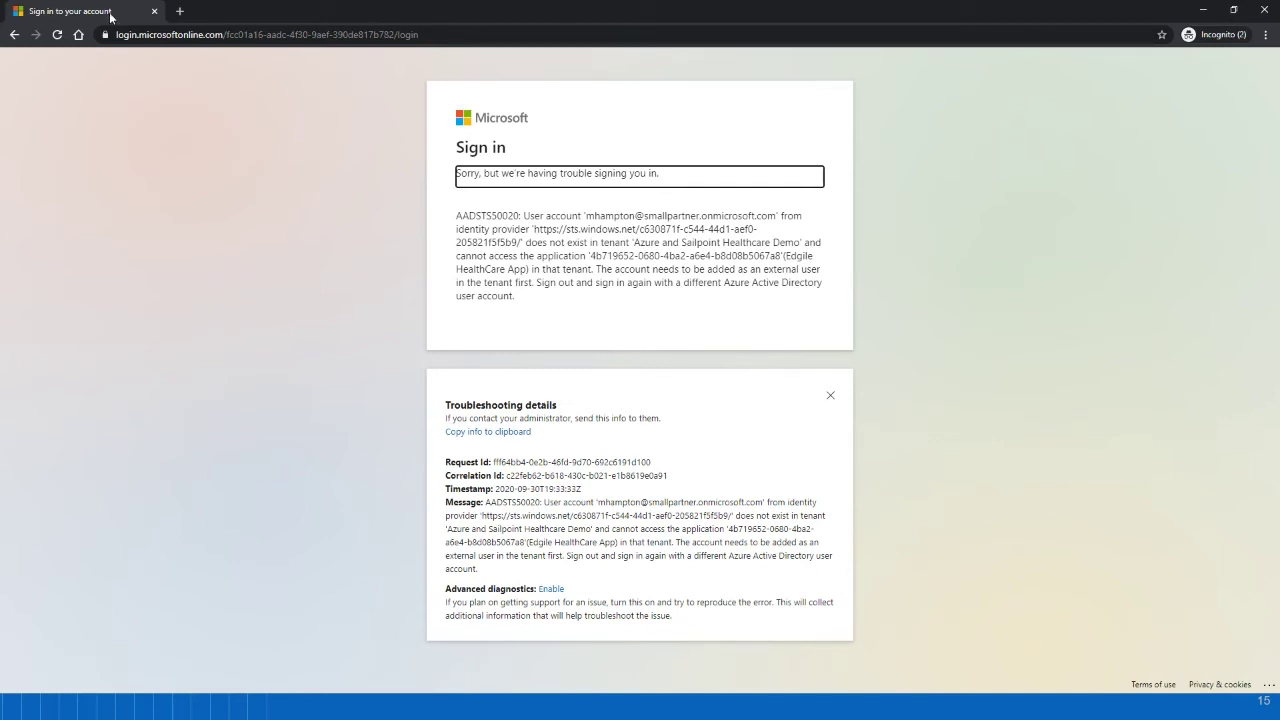
{"action": "key", "text": "ctrl+w"}
From the Home page, open Healthcare Access Matrix under the Healthcare Access quick links.
{"action": "left_click", "coordinate": [80, 123]}
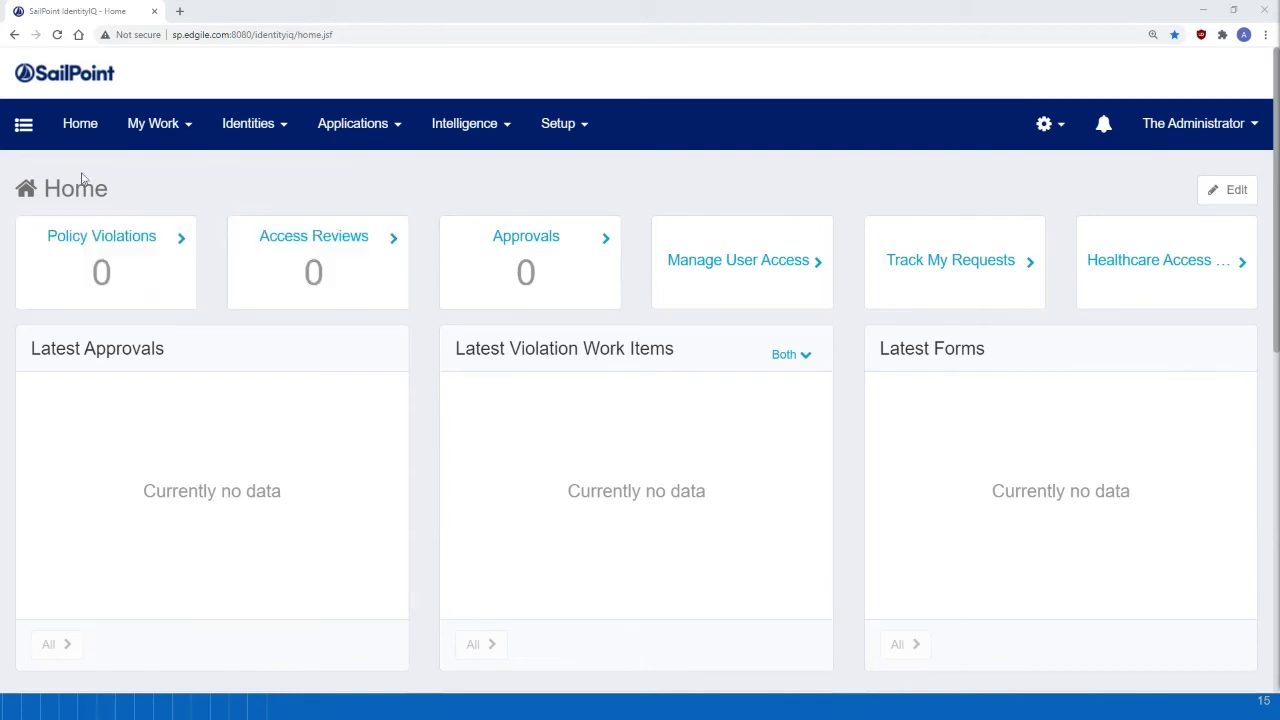
{"action": "left_click", "coordinate": [24, 125]}
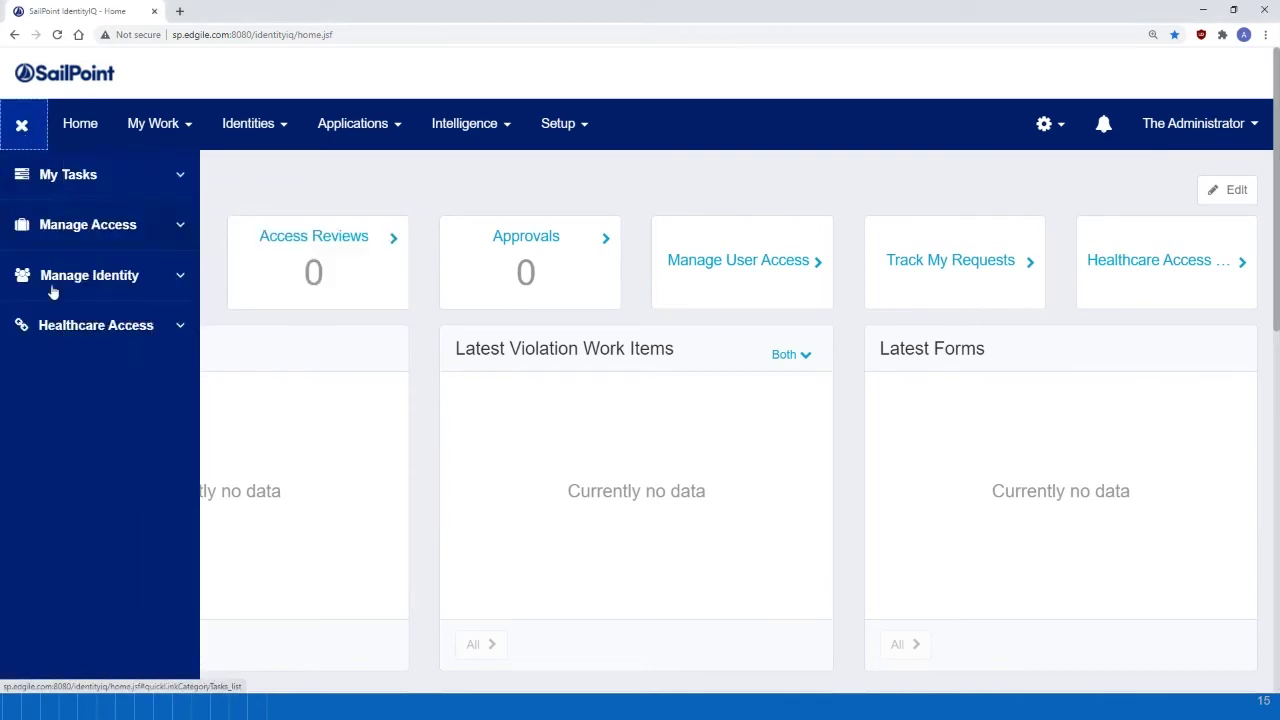
{"action": "left_click", "coordinate": [158, 330]}
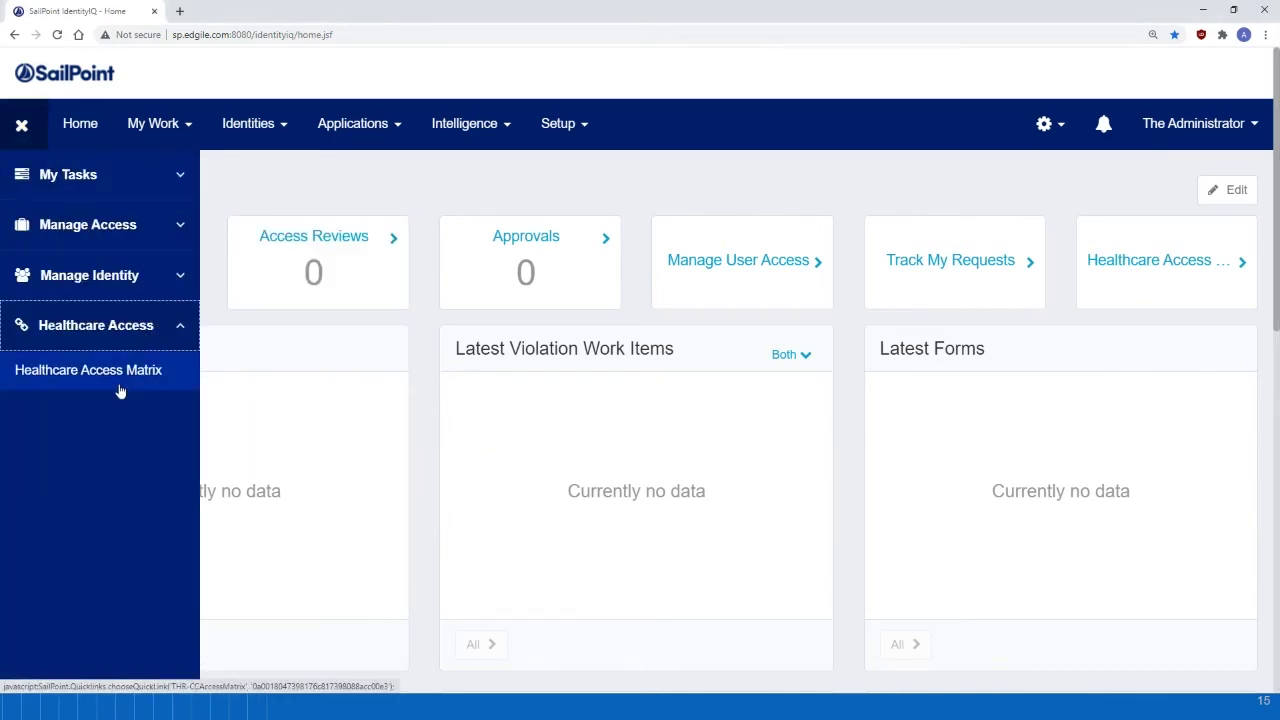
{"action": "left_click", "coordinate": [120, 389]}
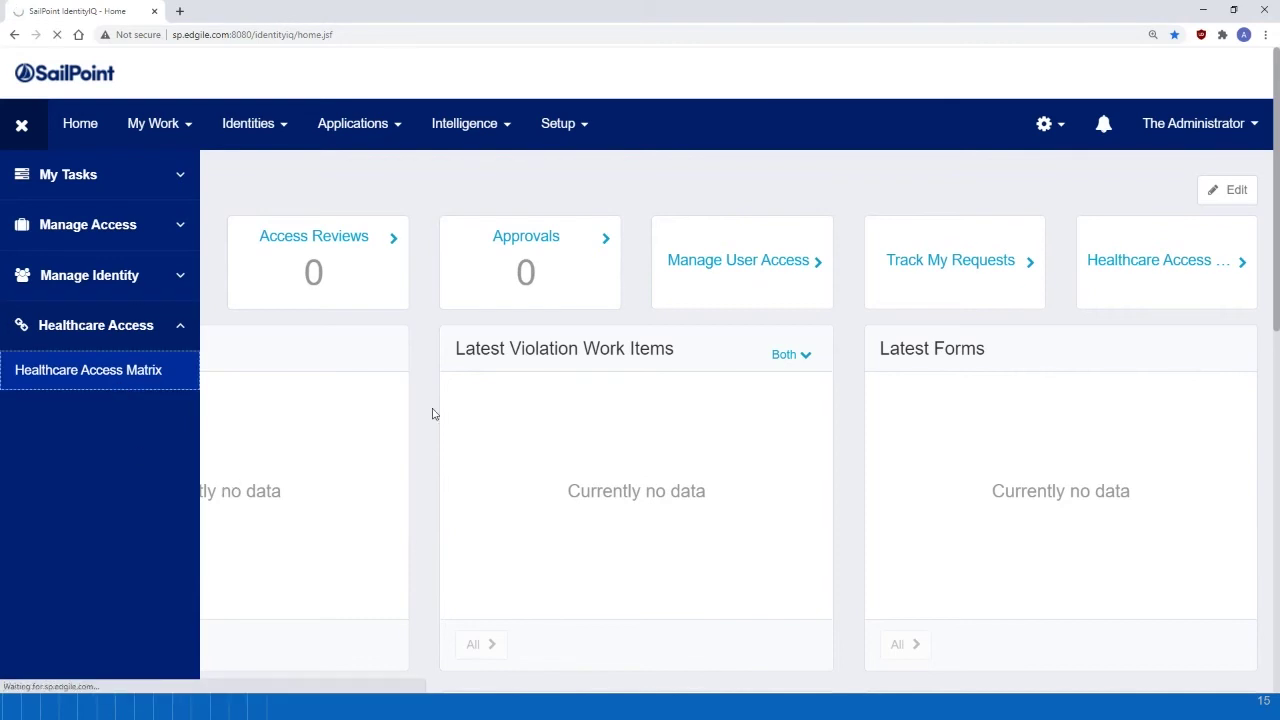
{"action": "scroll", "coordinate": [714, 214], "scroll_direction": "down", "scroll_amount": 1}
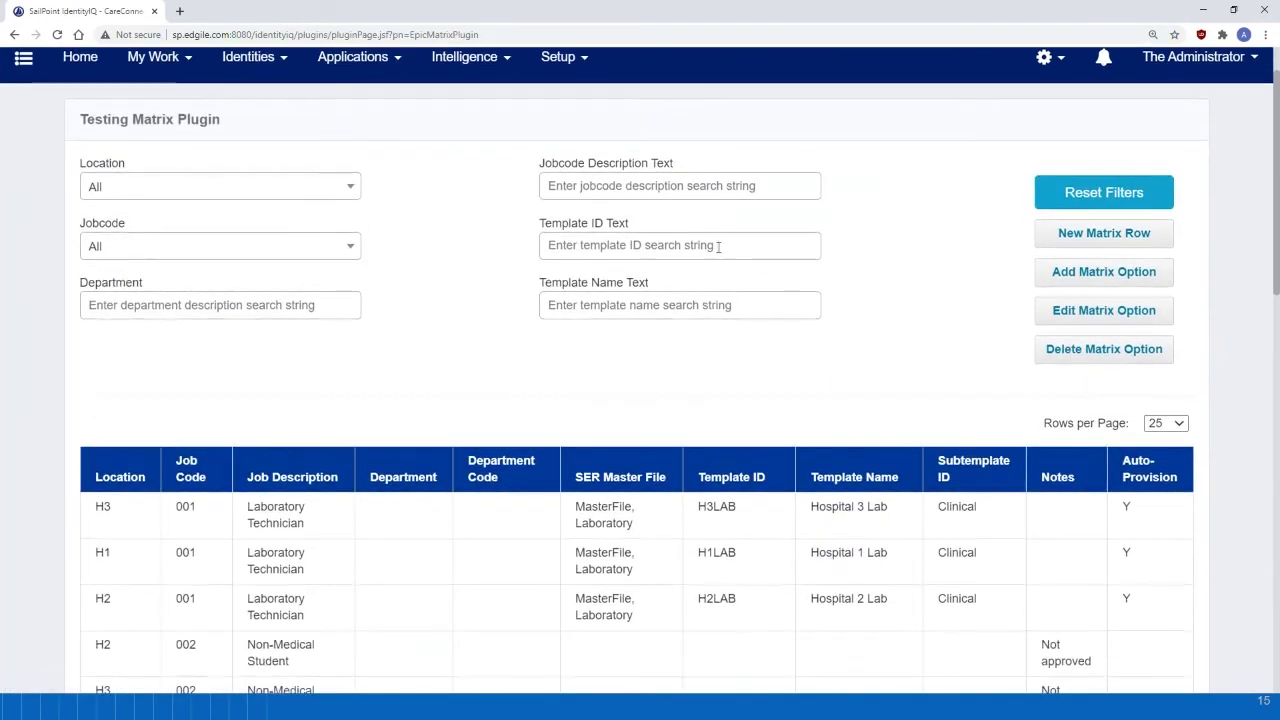
{"action": "scroll", "coordinate": [429, 266], "scroll_direction": "down", "scroll_amount": 1}
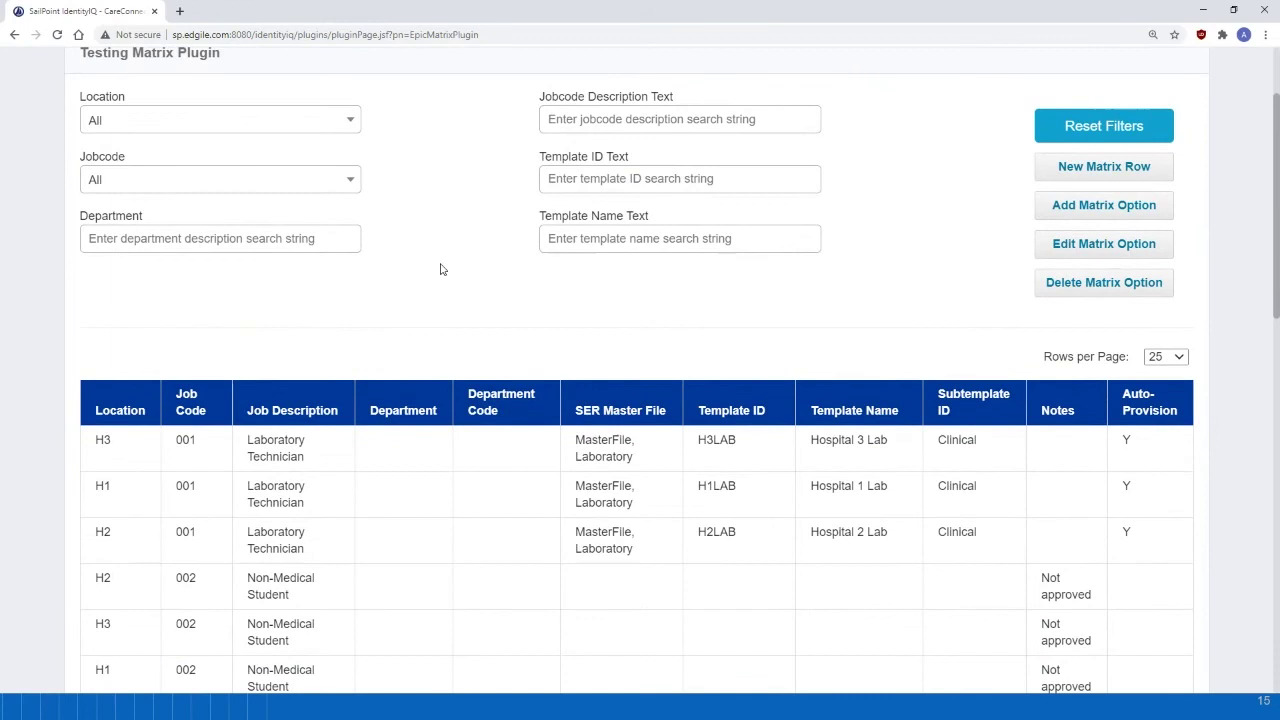
{"action": "scroll", "coordinate": [443, 266], "scroll_direction": "down", "scroll_amount": 1}
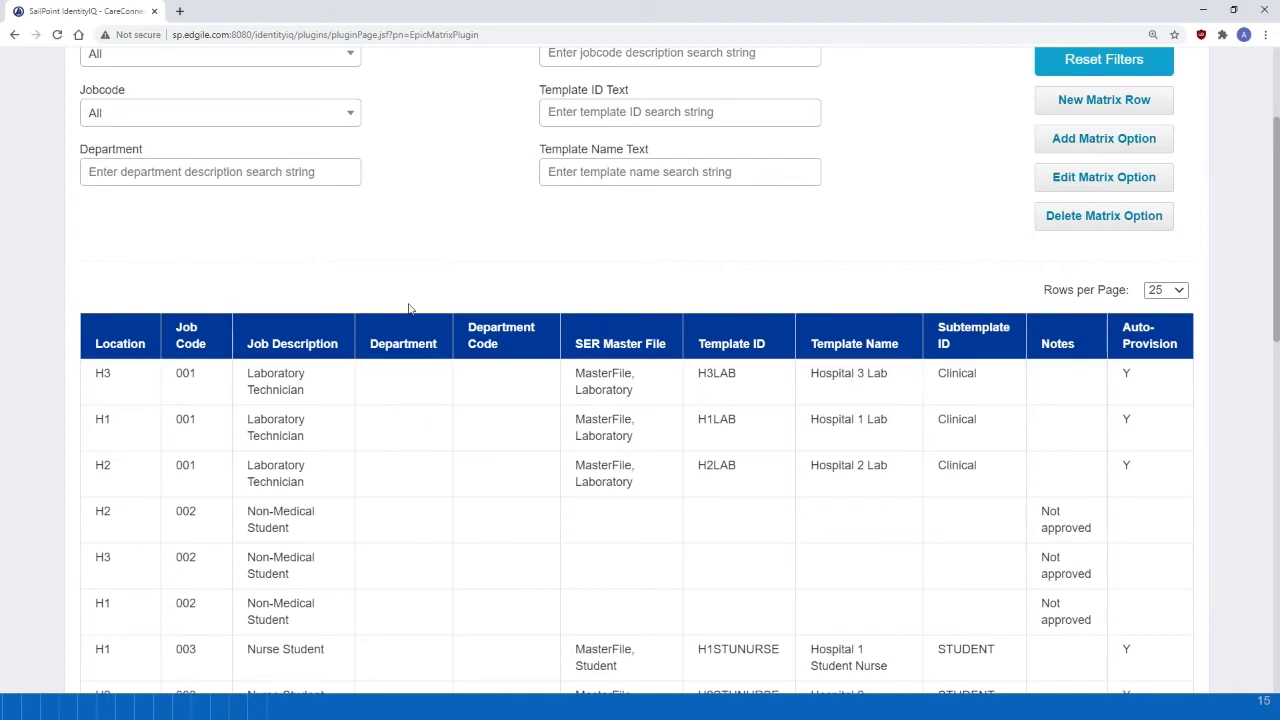
{"action": "scroll", "coordinate": [100, 304], "scroll_direction": "down", "scroll_amount": 1}
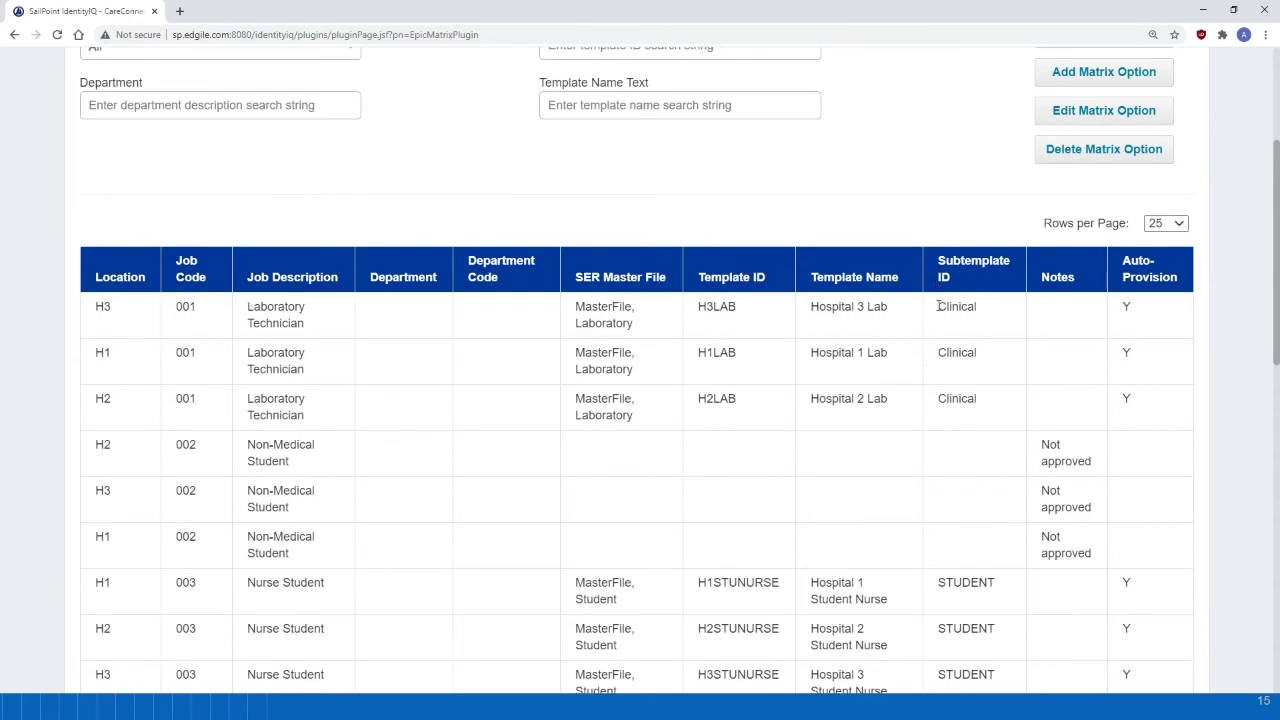
{"action": "scroll", "coordinate": [940, 306], "scroll_direction": "down", "scroll_amount": 3}
{"action": "left_click", "coordinate": [726, 356]}
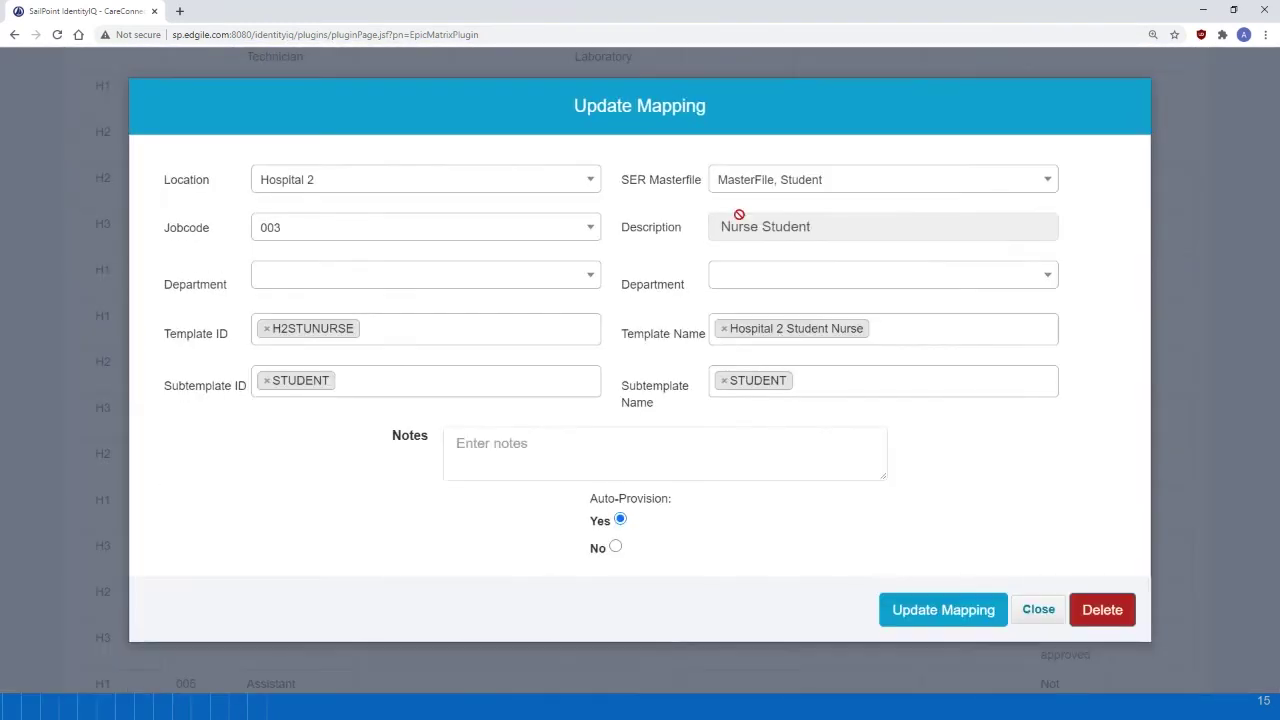
{"action": "left_click", "coordinate": [1038, 610]}
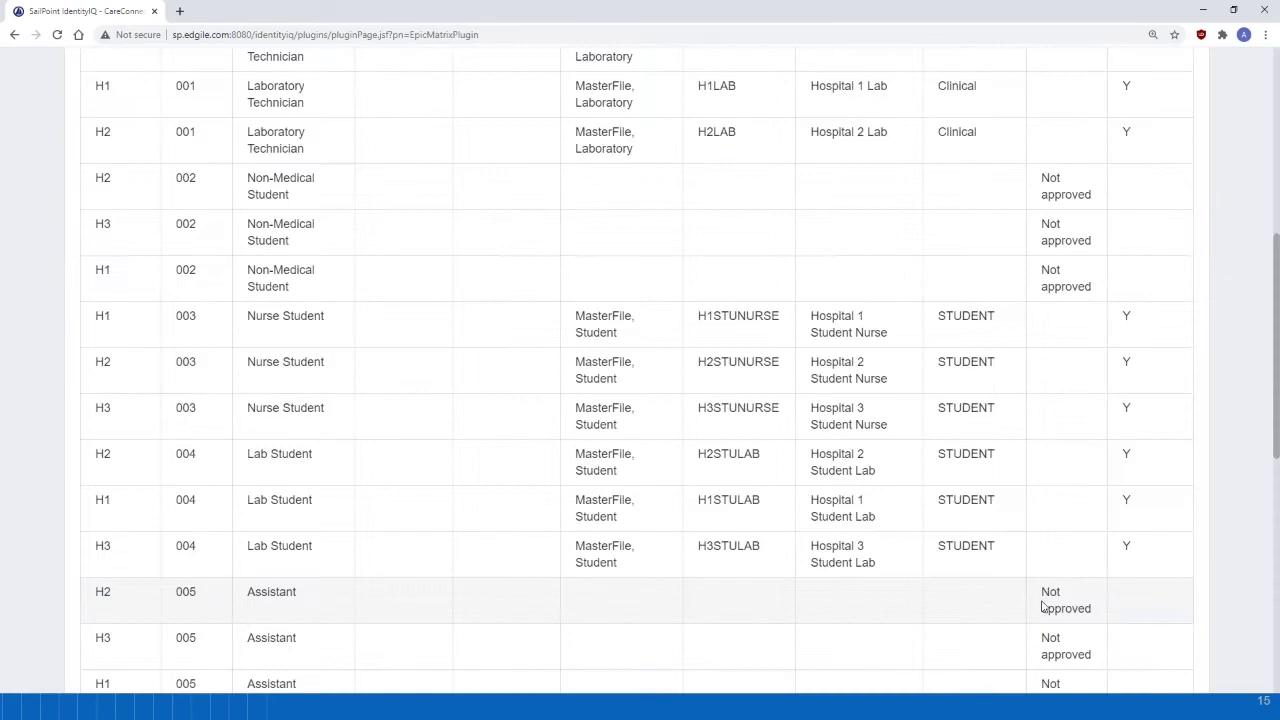
{"action": "scroll", "coordinate": [500, 357], "scroll_direction": "up", "scroll_amount": 6}
Filter the matrix to job code 003 and review the resulting rows.
{"action": "left_click", "coordinate": [222, 313]}
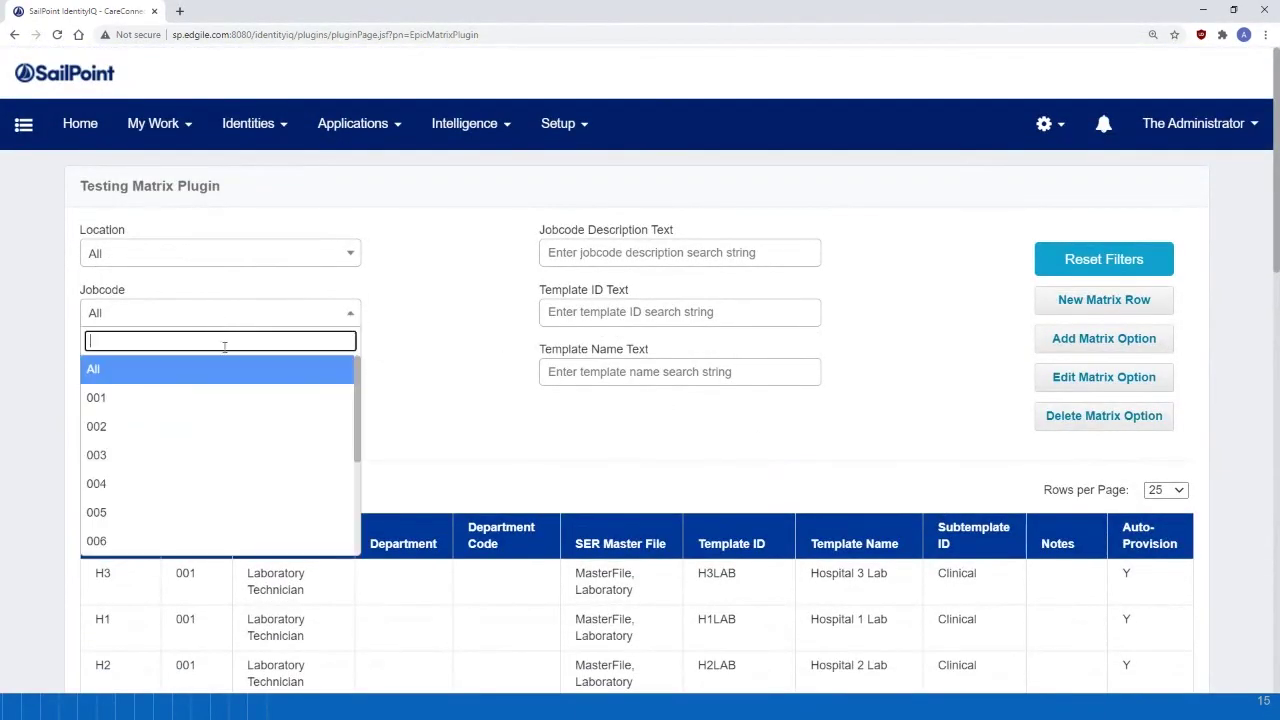
{"action": "left_click", "coordinate": [209, 454]}
{"action": "scroll", "coordinate": [500, 348], "scroll_direction": "down", "scroll_amount": 2}
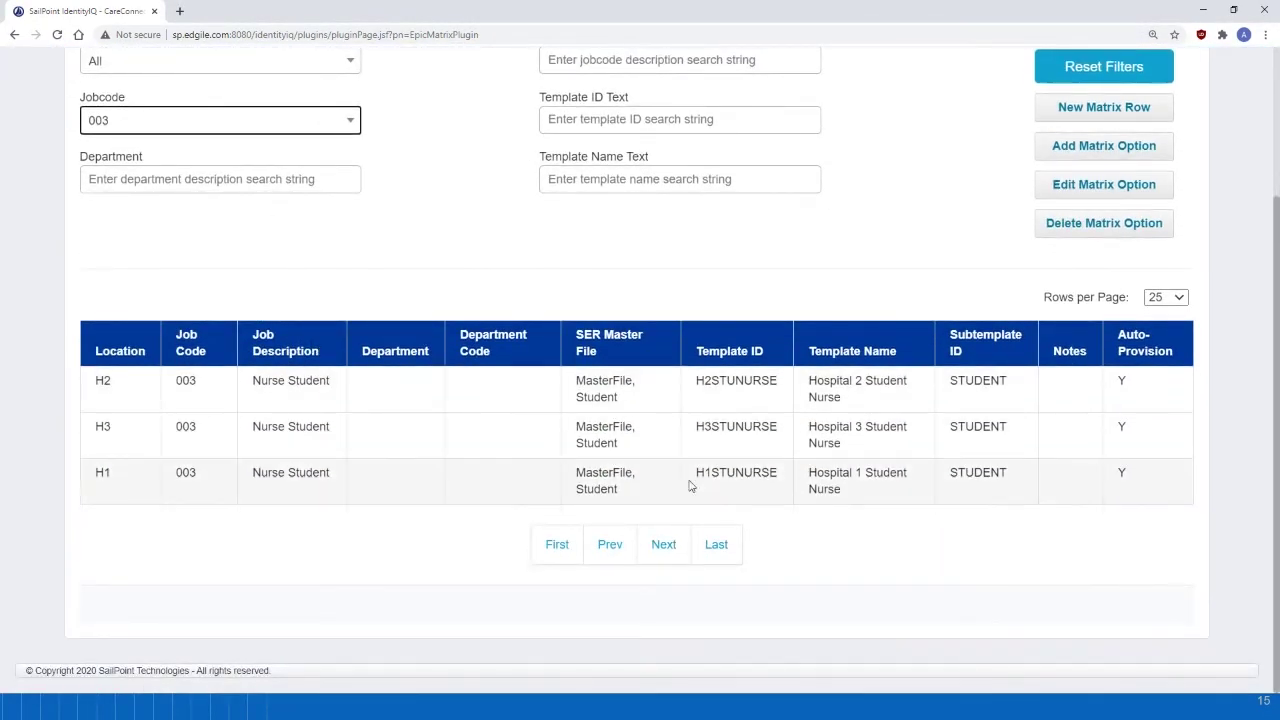
{"action": "scroll", "coordinate": [411, 329], "scroll_direction": "up", "scroll_amount": 2}
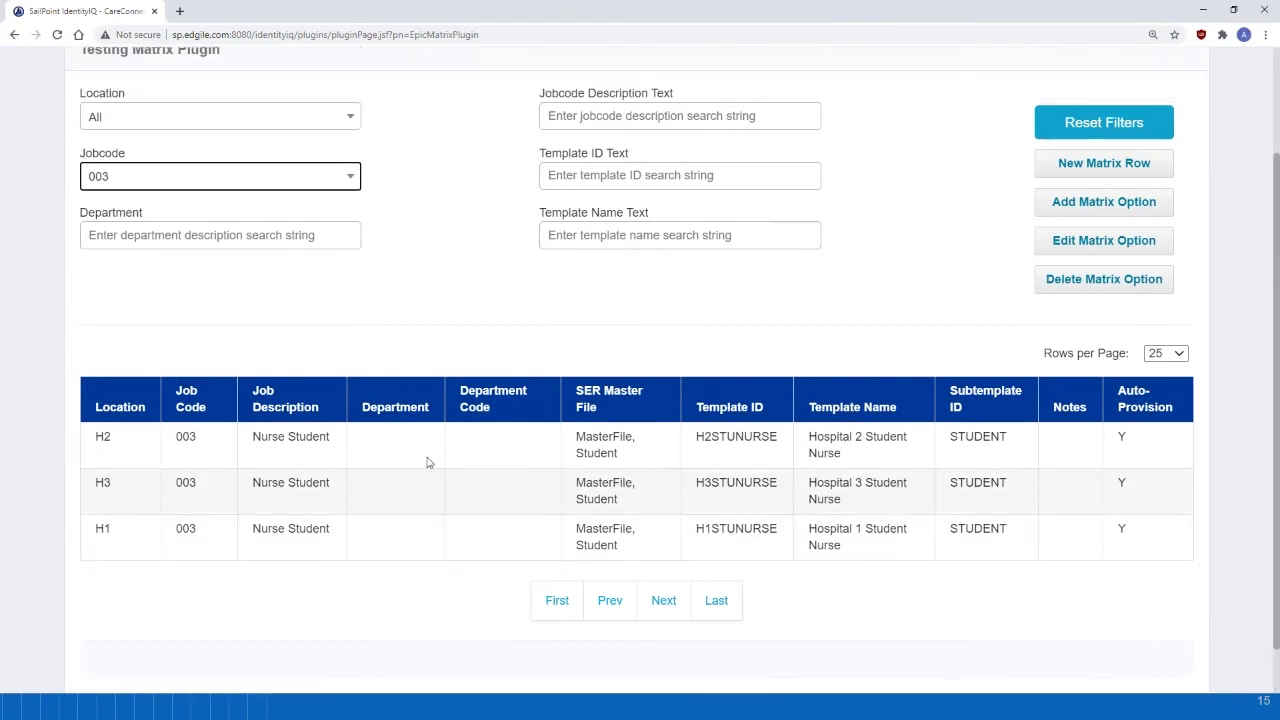
Switch the Jobcode filter to 008 to show the three Radiologist rows for H1–H3.
{"action": "left_click", "coordinate": [246, 317]}
{"action": "scroll", "coordinate": [223, 480], "scroll_direction": "down", "scroll_amount": 2}
{"action": "left_click", "coordinate": [171, 466]}
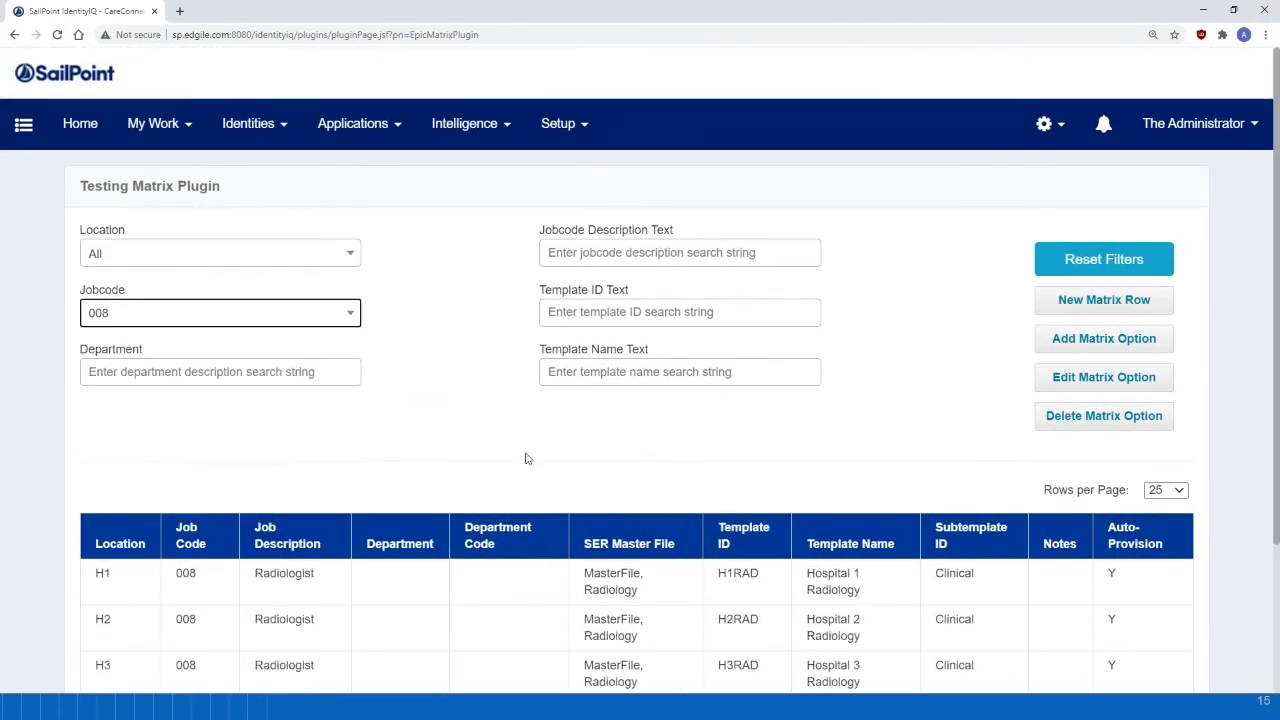
{"action": "scroll", "coordinate": [394, 356], "scroll_direction": "down", "scroll_amount": 2}
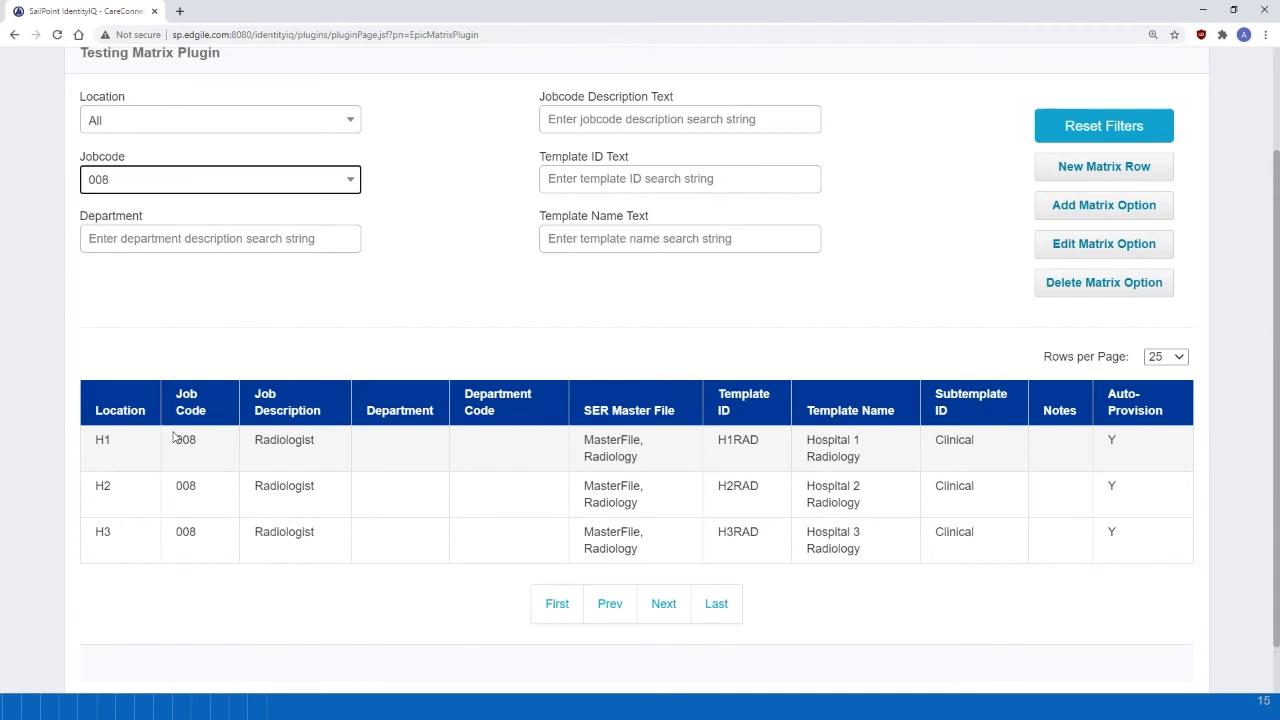
{"action": "scroll", "coordinate": [289, 464], "scroll_direction": "up", "scroll_amount": 2}
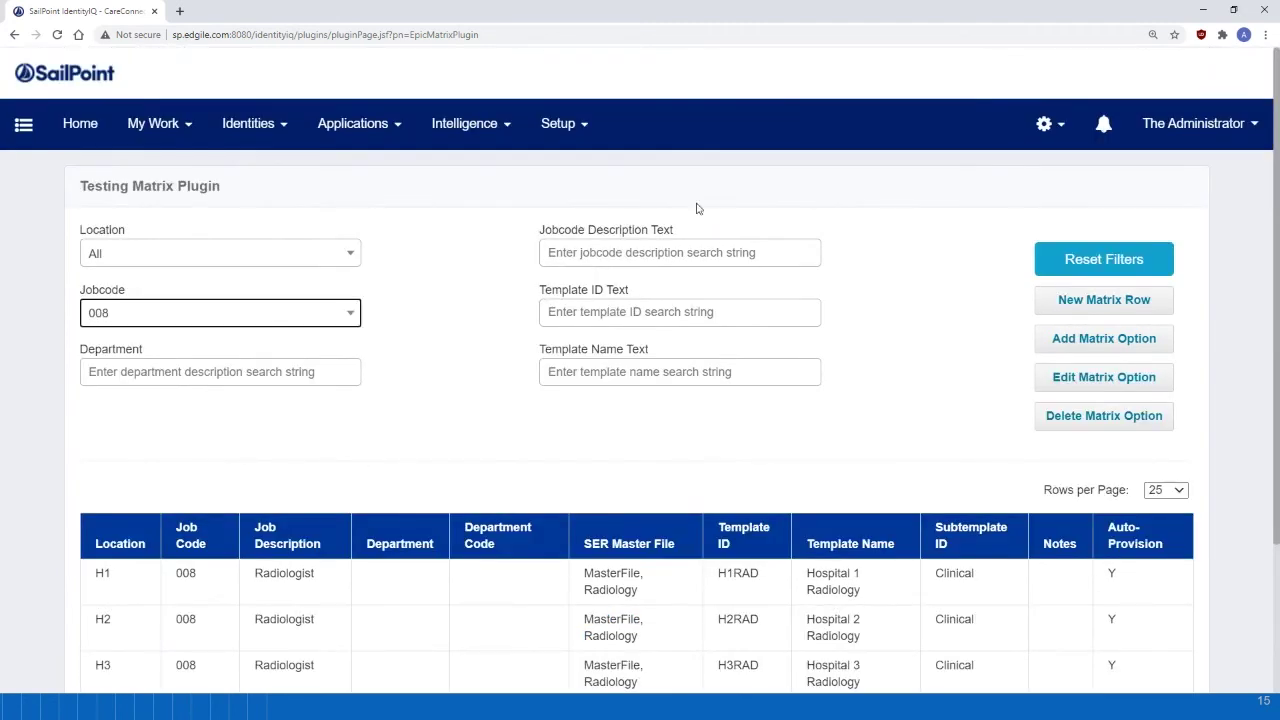